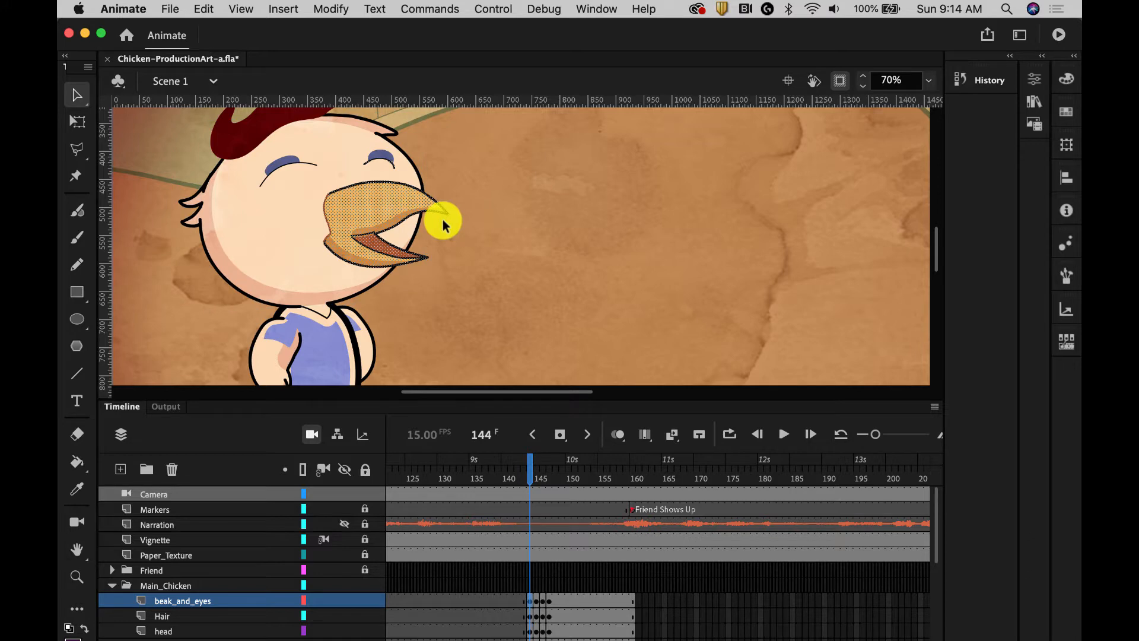
Convert the selected beak artwork into a graphic symbol named Beak Expressions
click(331, 11)
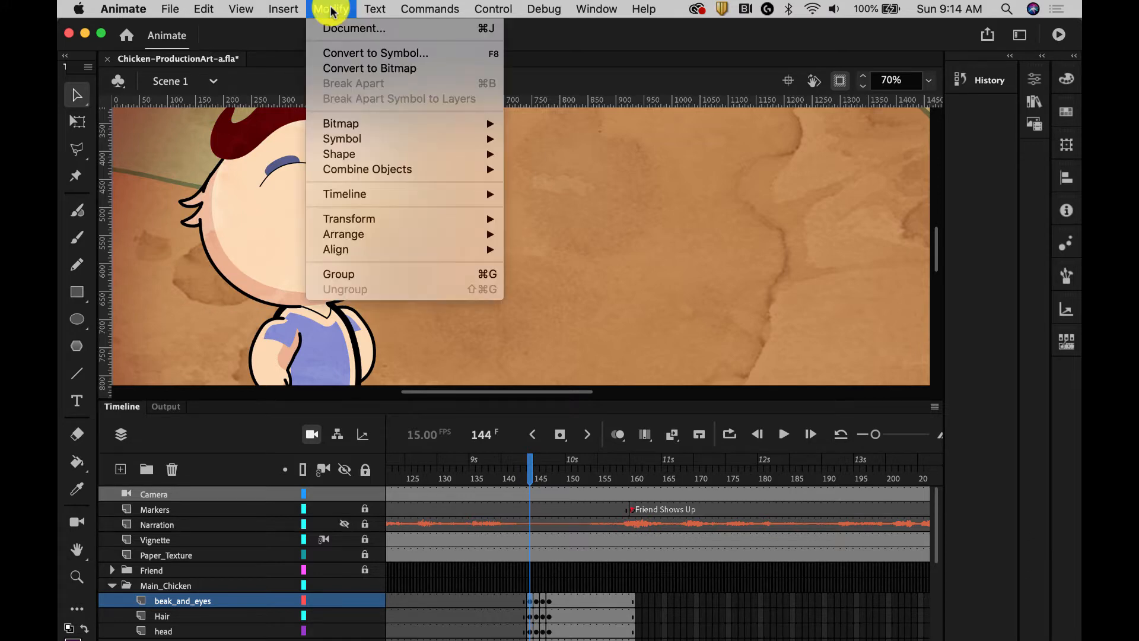
click(335, 54)
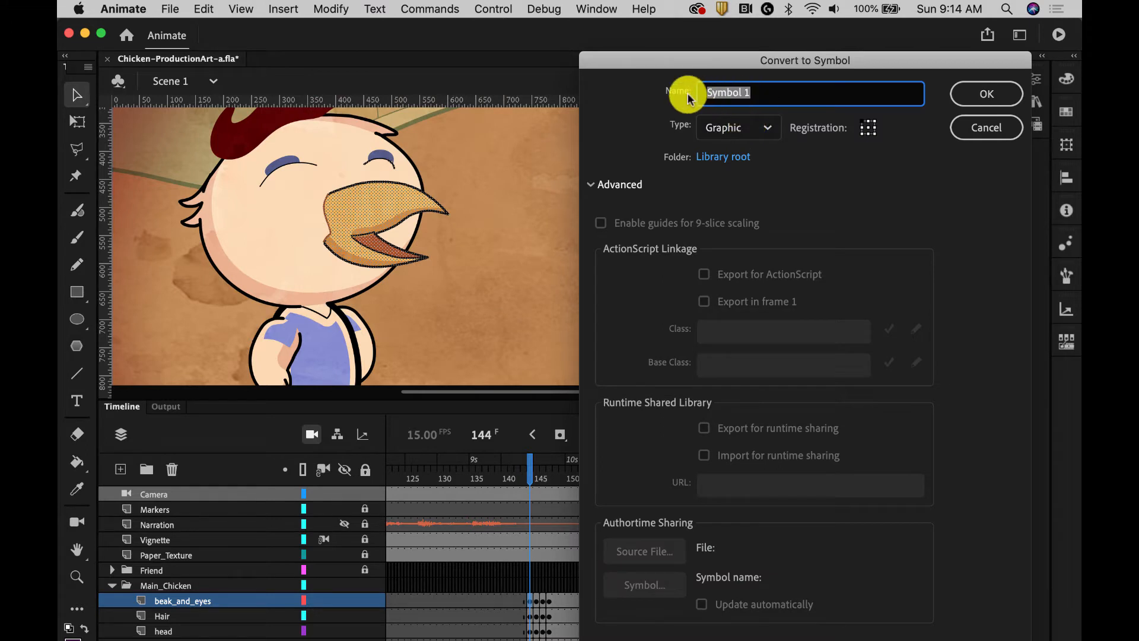
text(Bea)
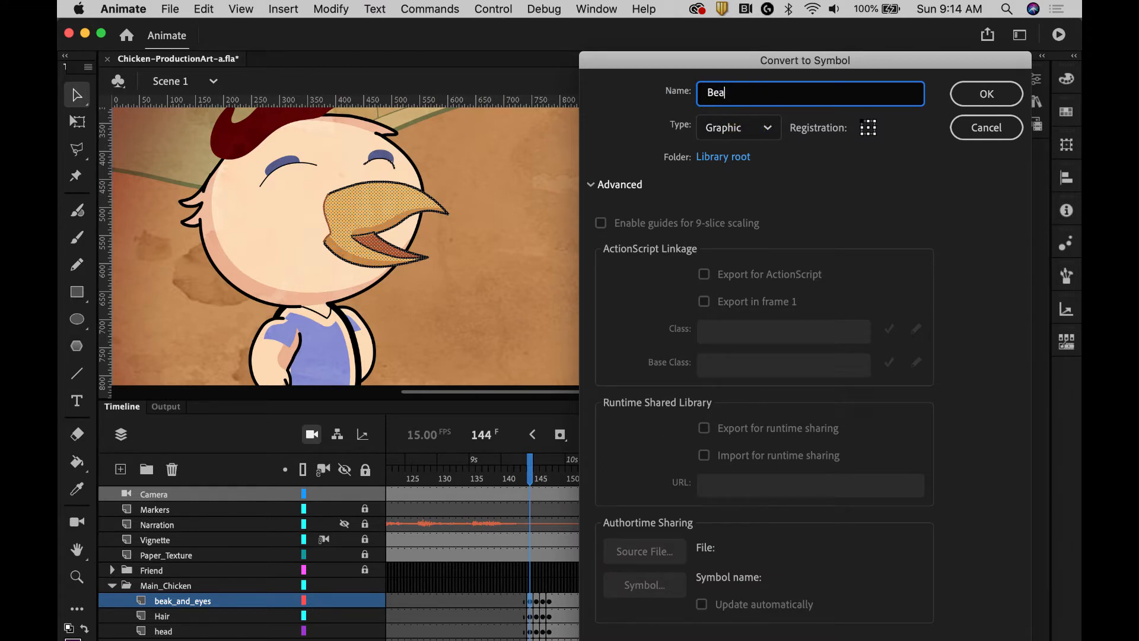
text(k Expressions)
click(988, 94)
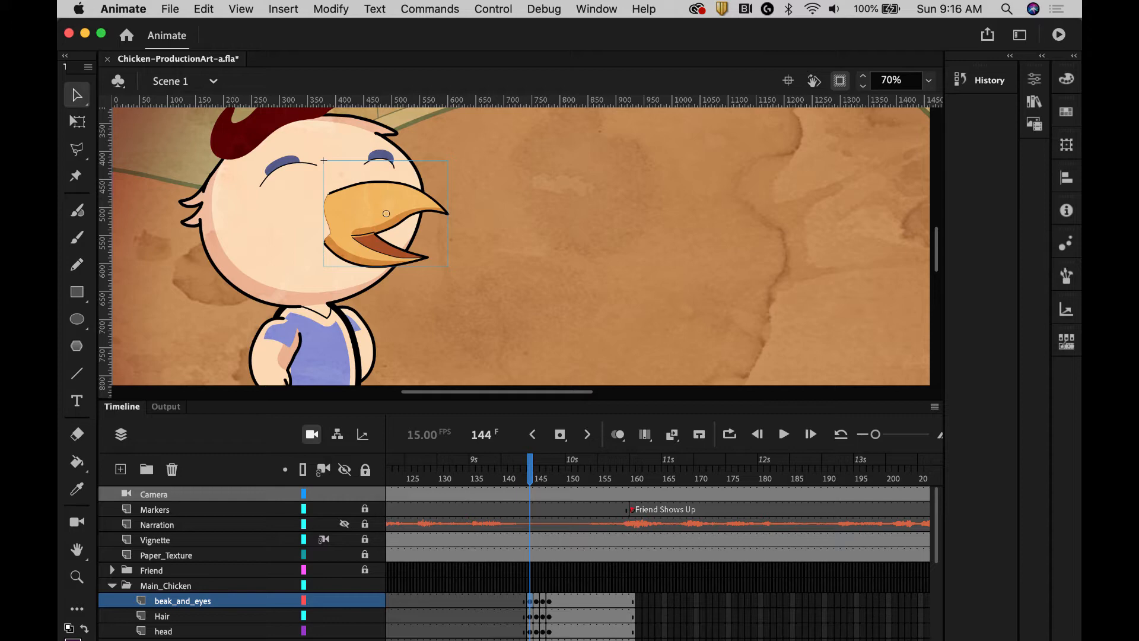
Edit the Beak Expressions symbol in place and return its playhead to frame 1 to examine the expression layers
double_click(422, 205)
right_click(392, 207)
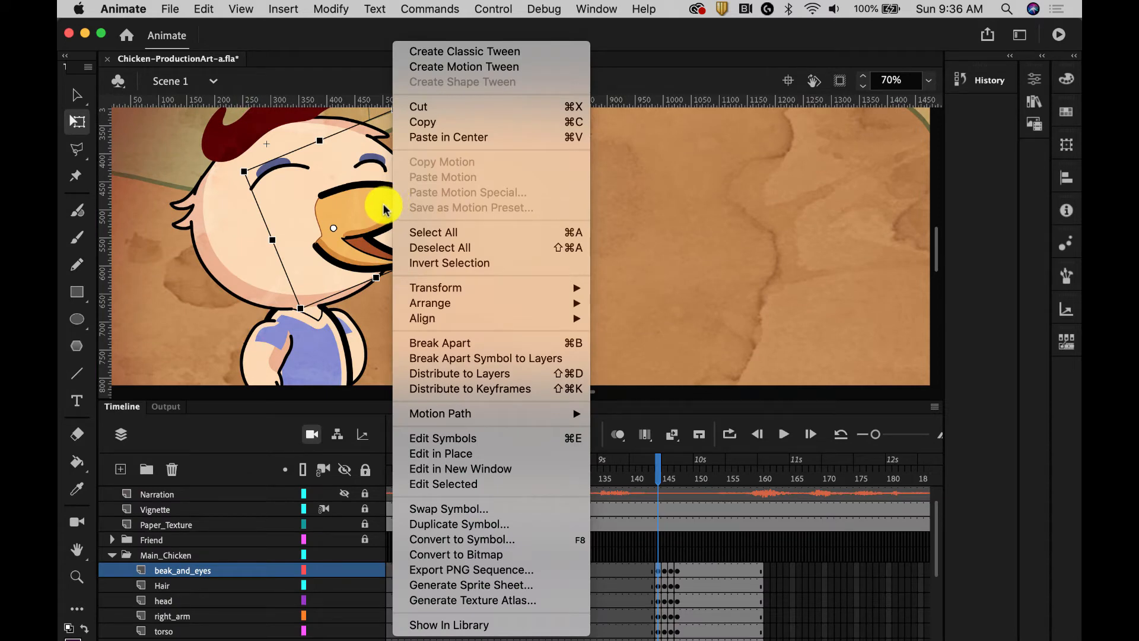
click(446, 460)
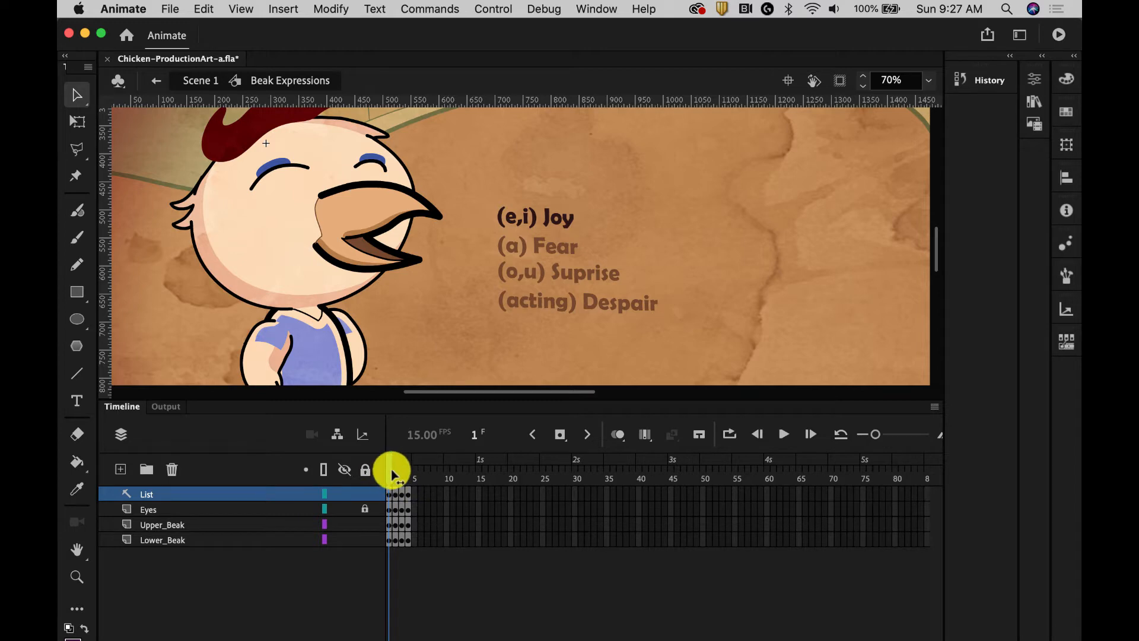
mouse_move(392, 473)
mouse_down()
mouse_move(408, 471)
mouse_move(388, 475)
mouse_up()
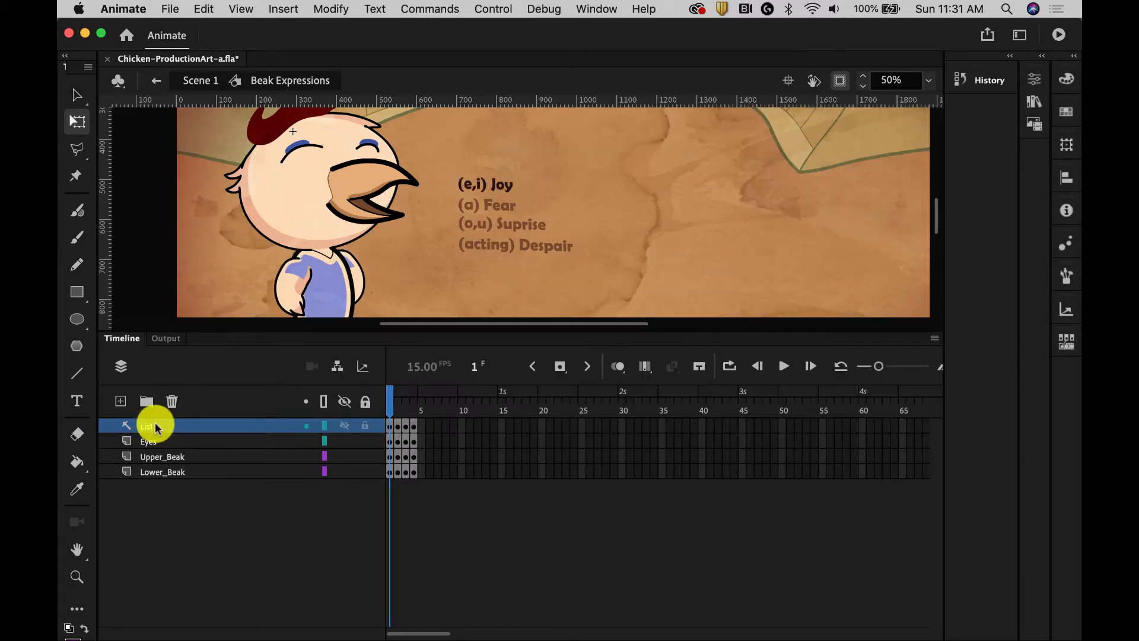
click(127, 428)
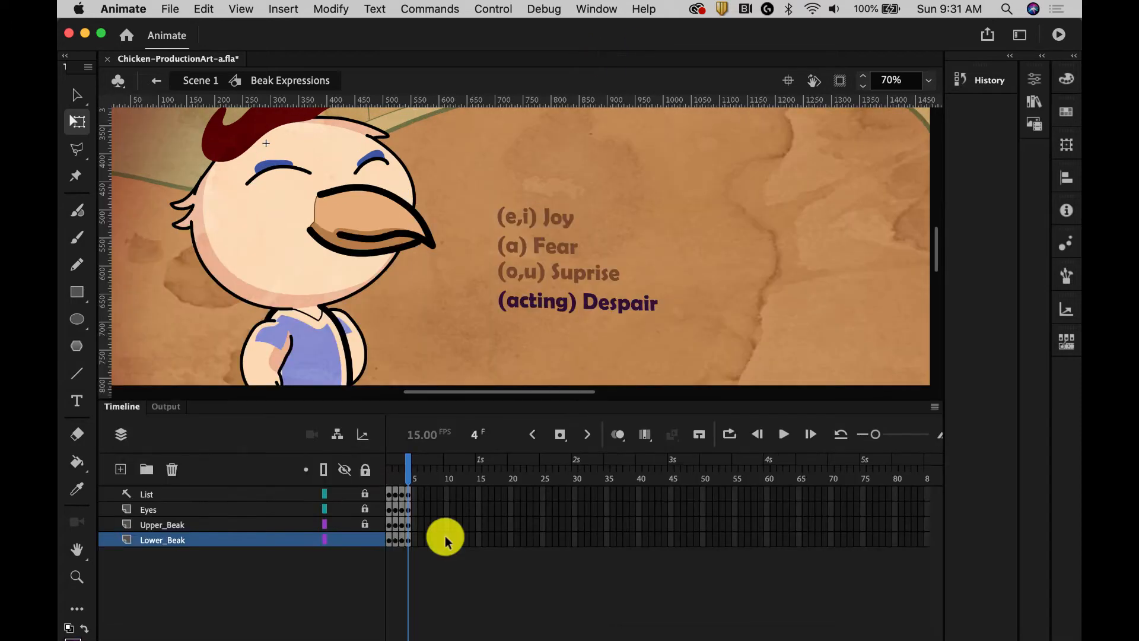
Insert keyframes at frame 5 on every layer from List to Lower_Beak
click(414, 494)
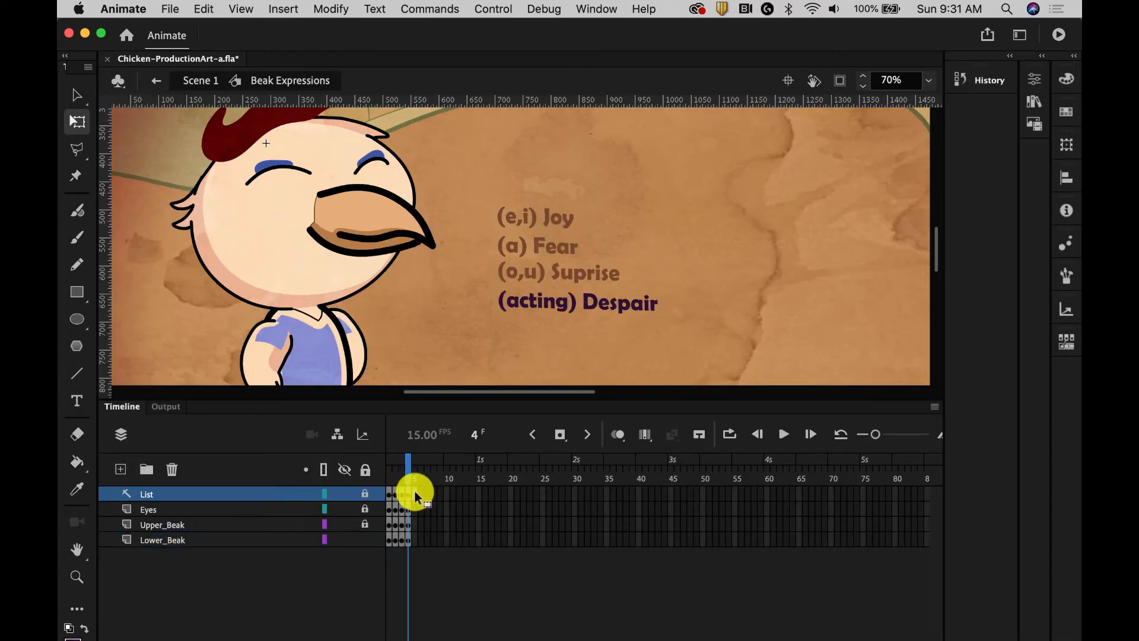
click(414, 538)
right_click(414, 539)
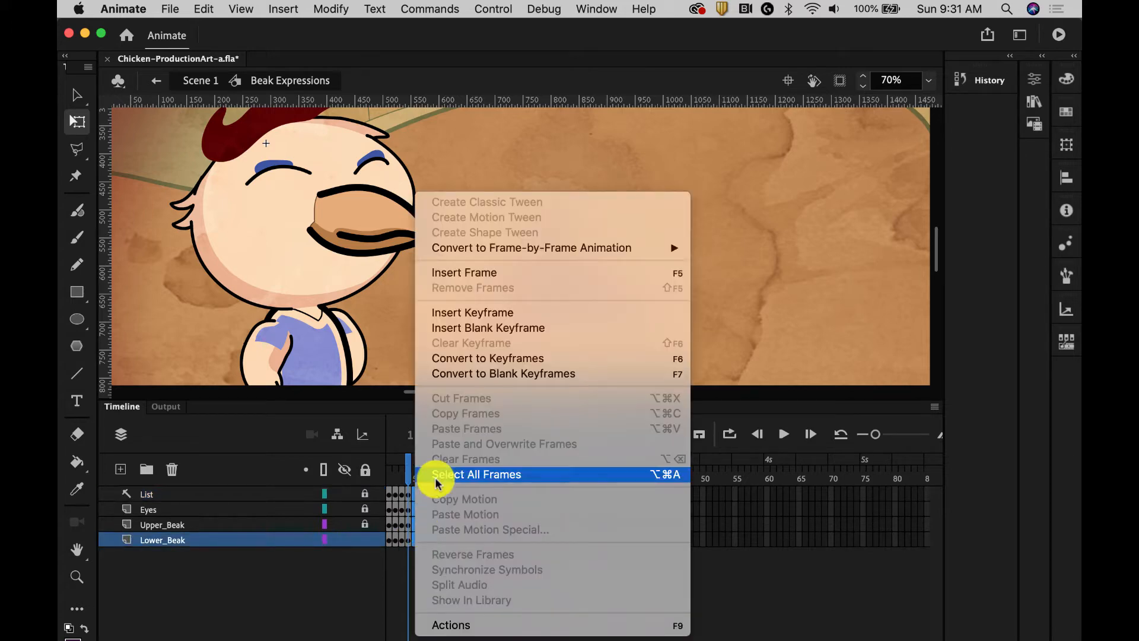
click(478, 313)
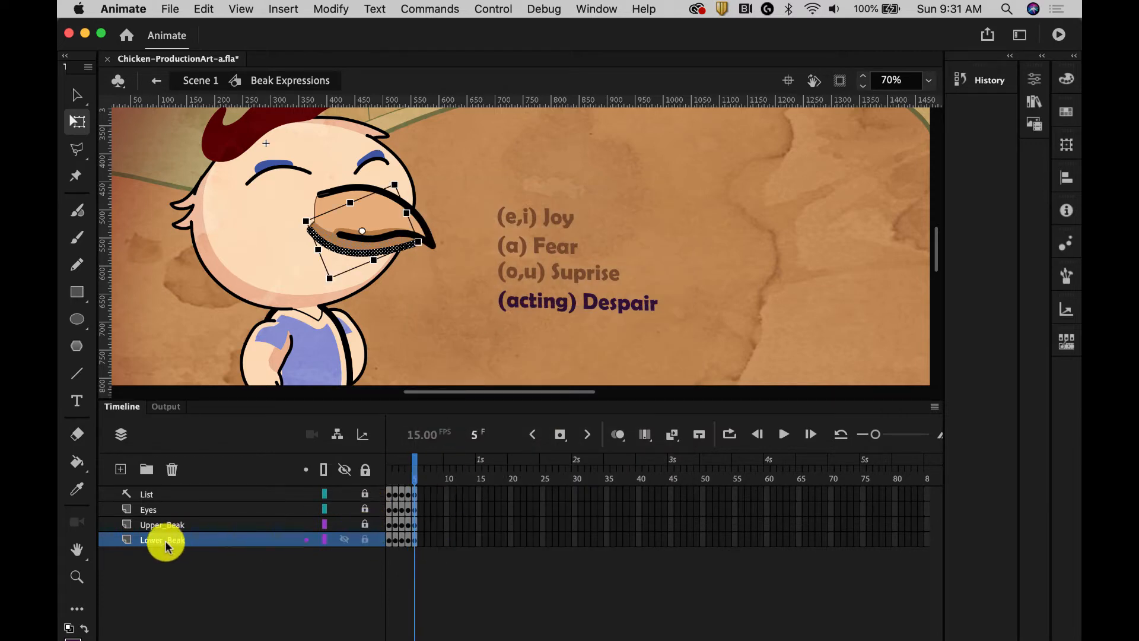
Move the lower beak's transformation point to its hinge on the face and rotate the beak slightly downward on frame 5
drag(363, 232, 313, 222)
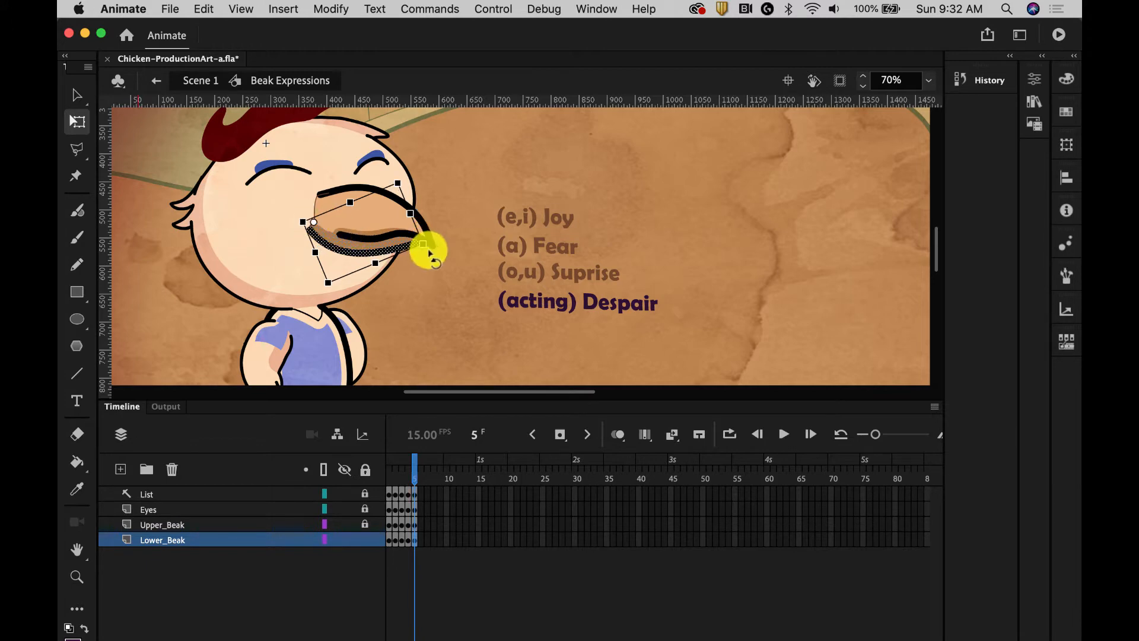
drag(429, 251, 433, 256)
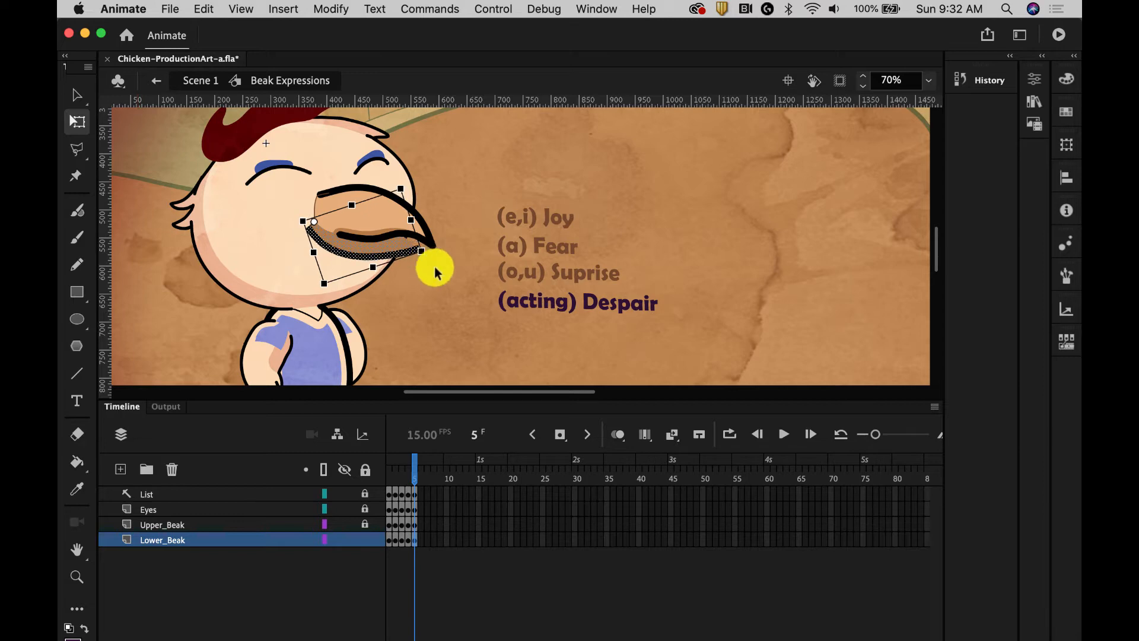
click(434, 265)
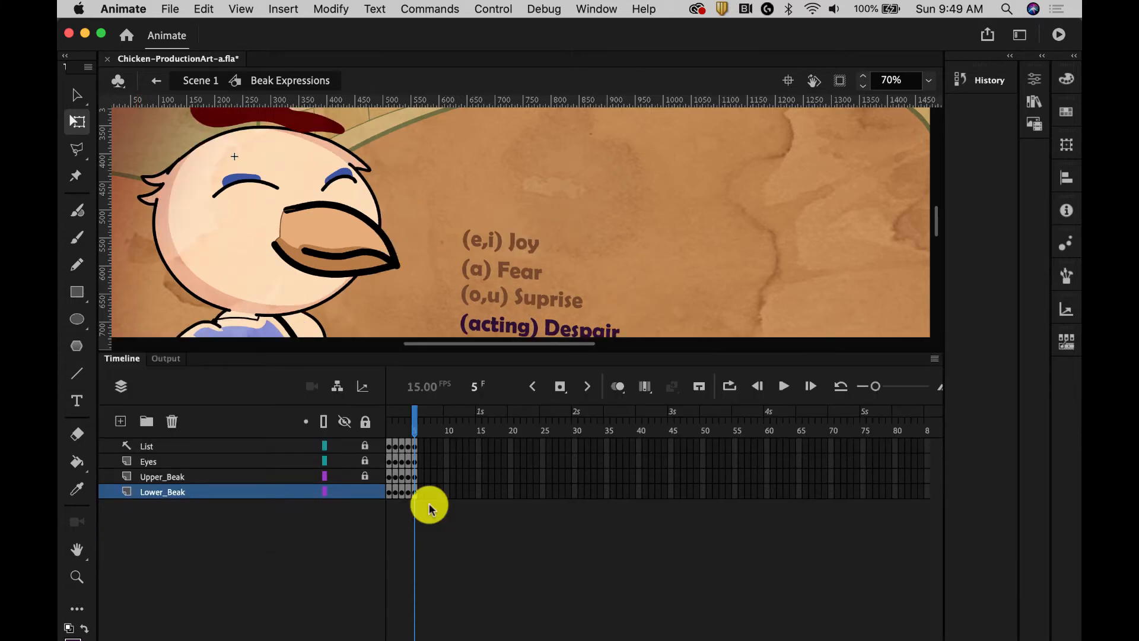
Clear the frame 5 keyframes across all layers of the symbol and remove those frames
click(412, 444)
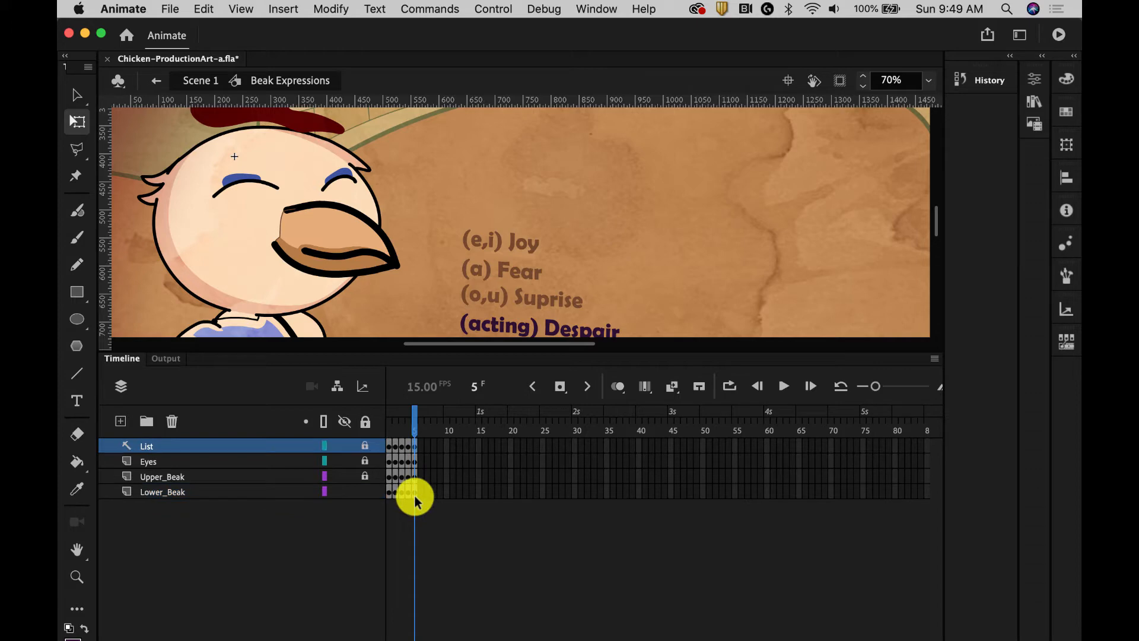
click(414, 493)
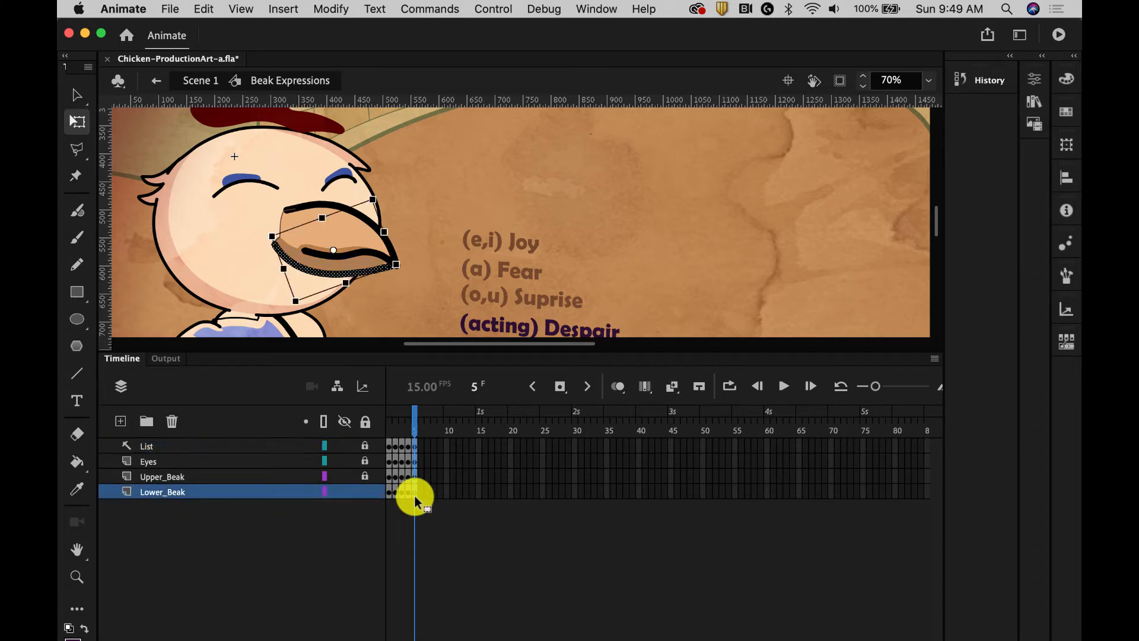
right_click(414, 493)
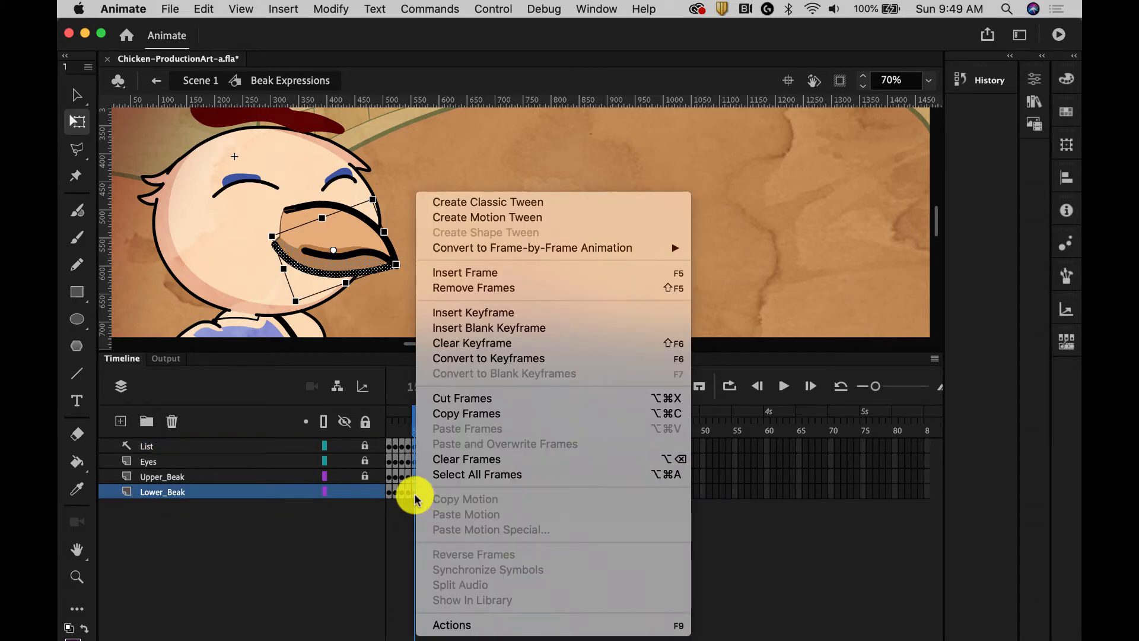
click(472, 345)
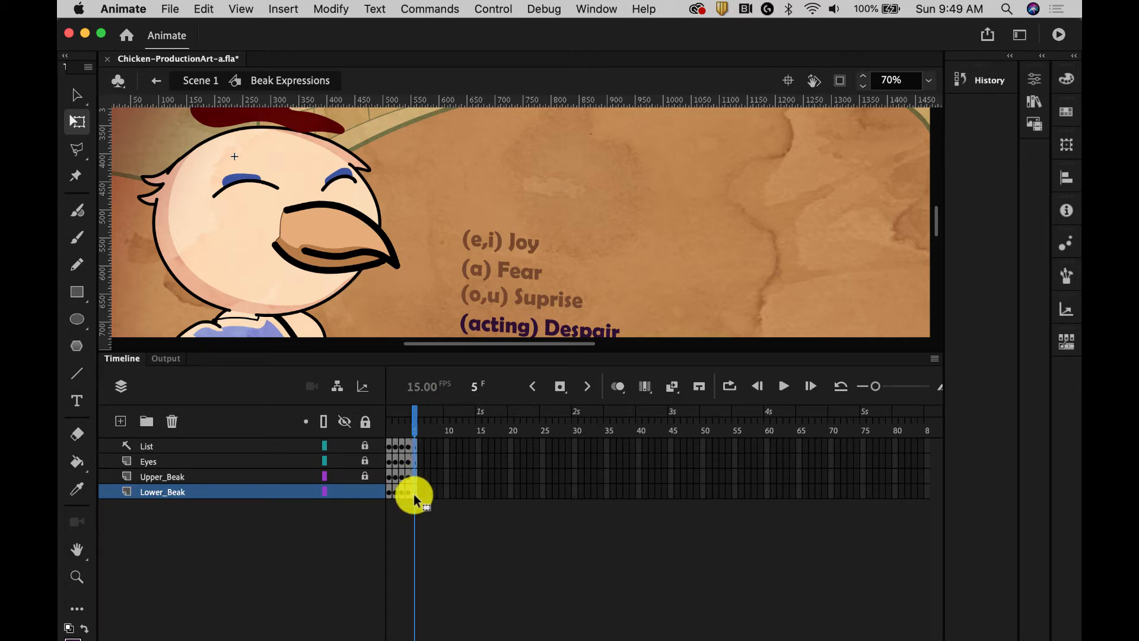
right_click(416, 451)
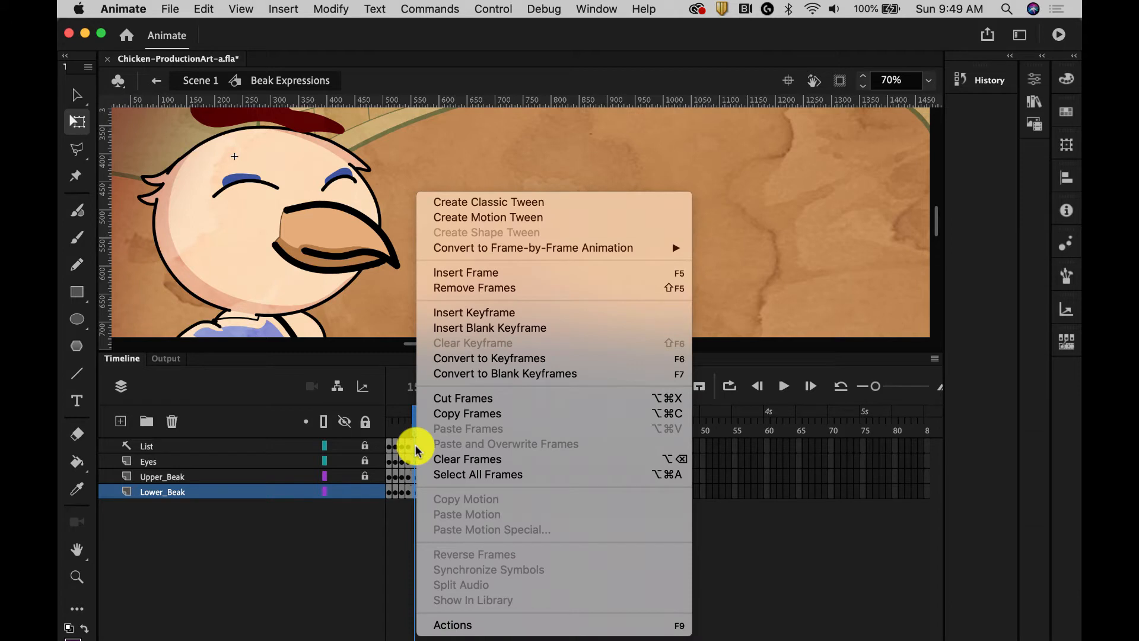
click(500, 294)
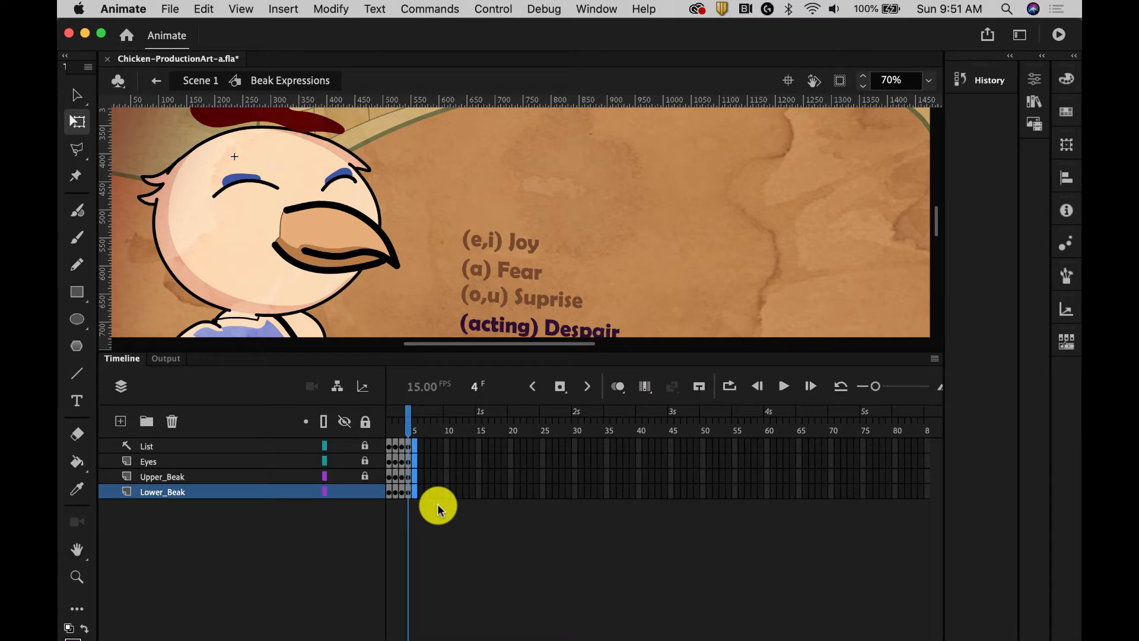
Return to Scene 1 and scrub through the chicken's poses from frame 144 to frame 147
click(195, 83)
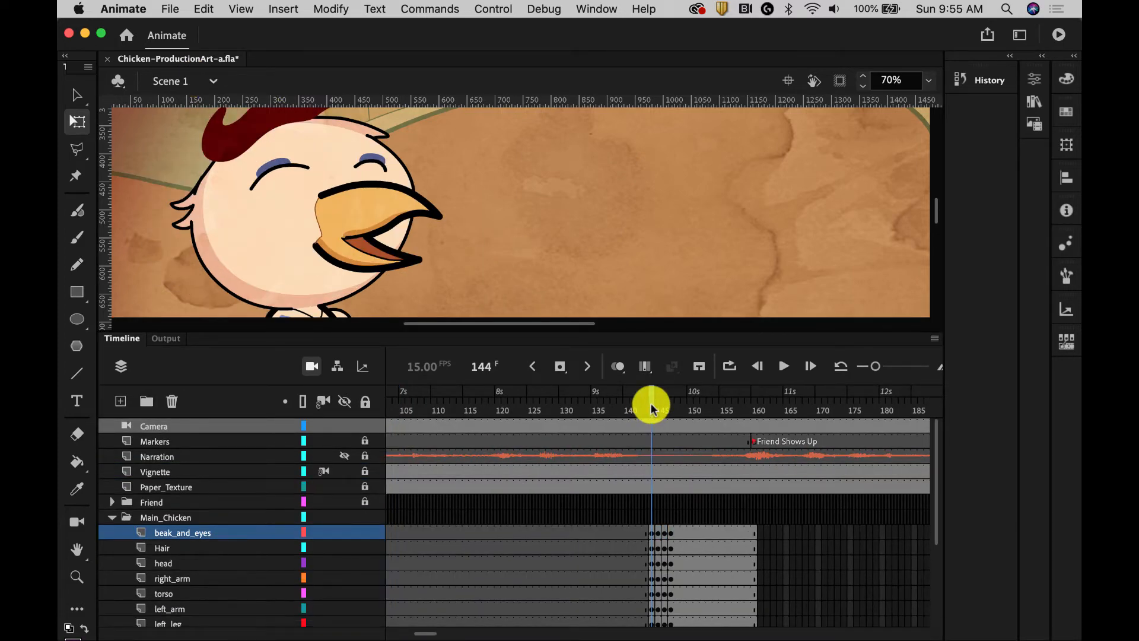
drag(651, 408, 671, 408)
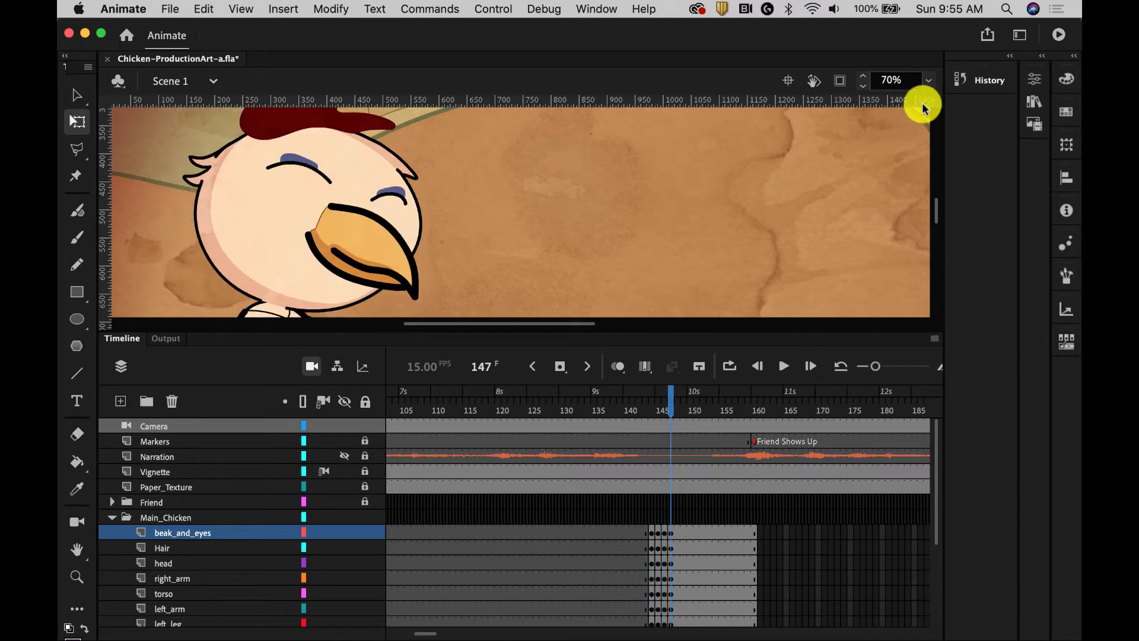
Set the stage magnification to 33% and clip the content outside the stage
click(880, 81)
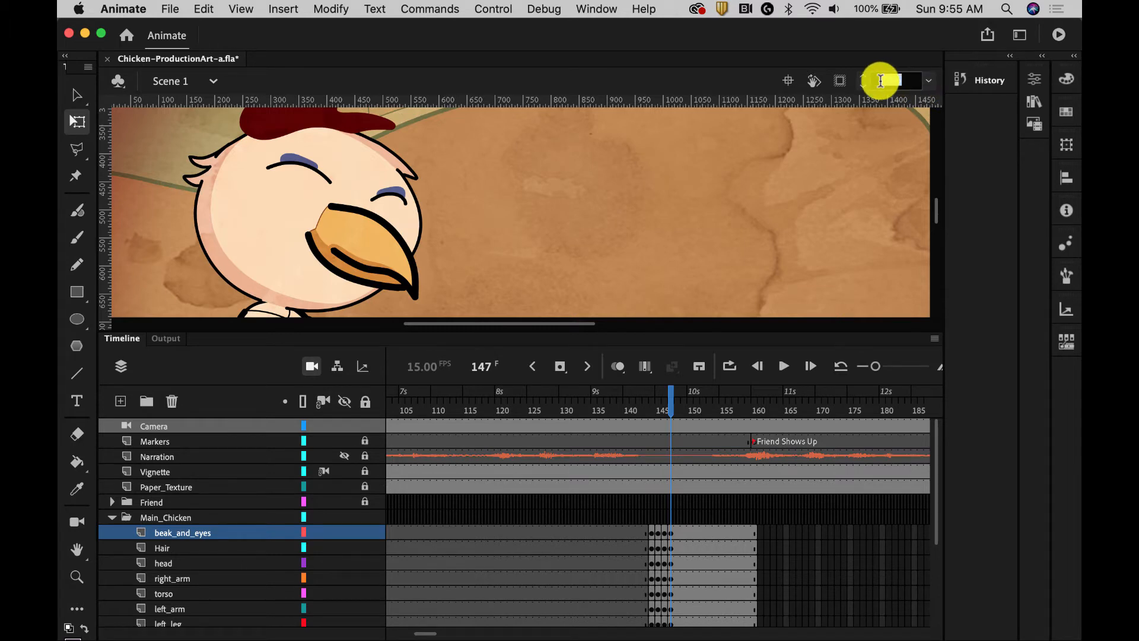
text(33)
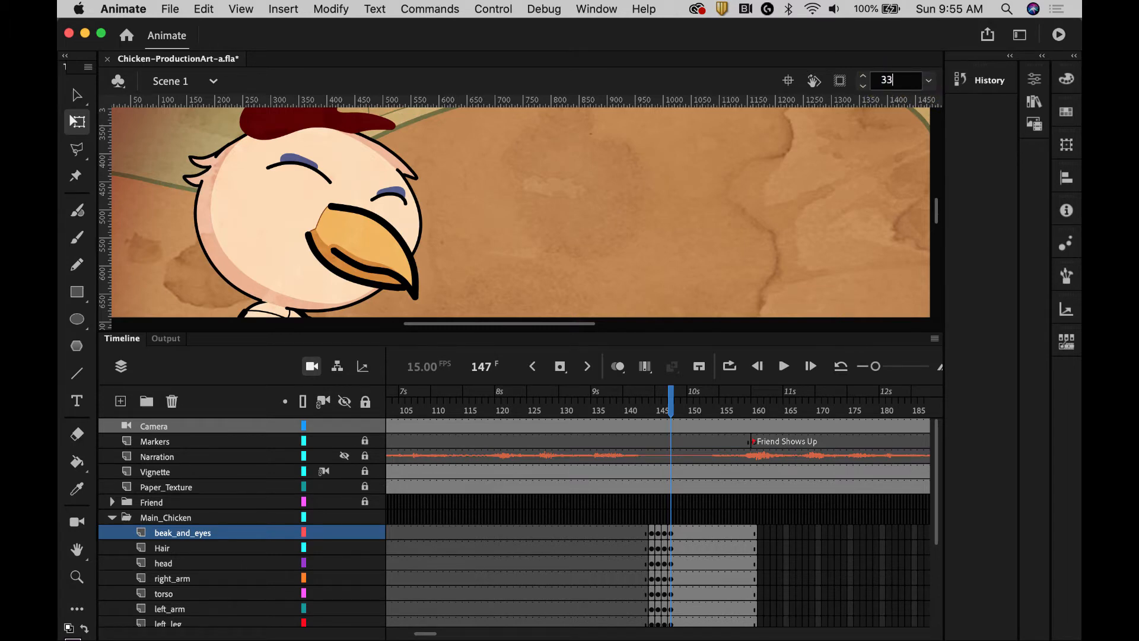
key(Return)
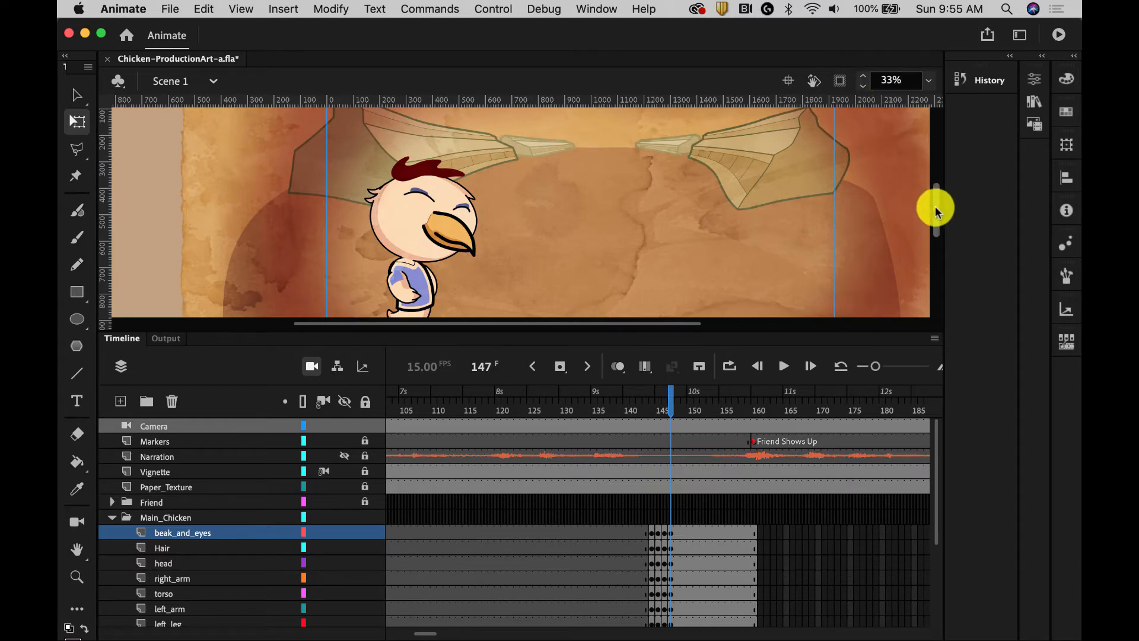
drag(934, 206, 934, 213)
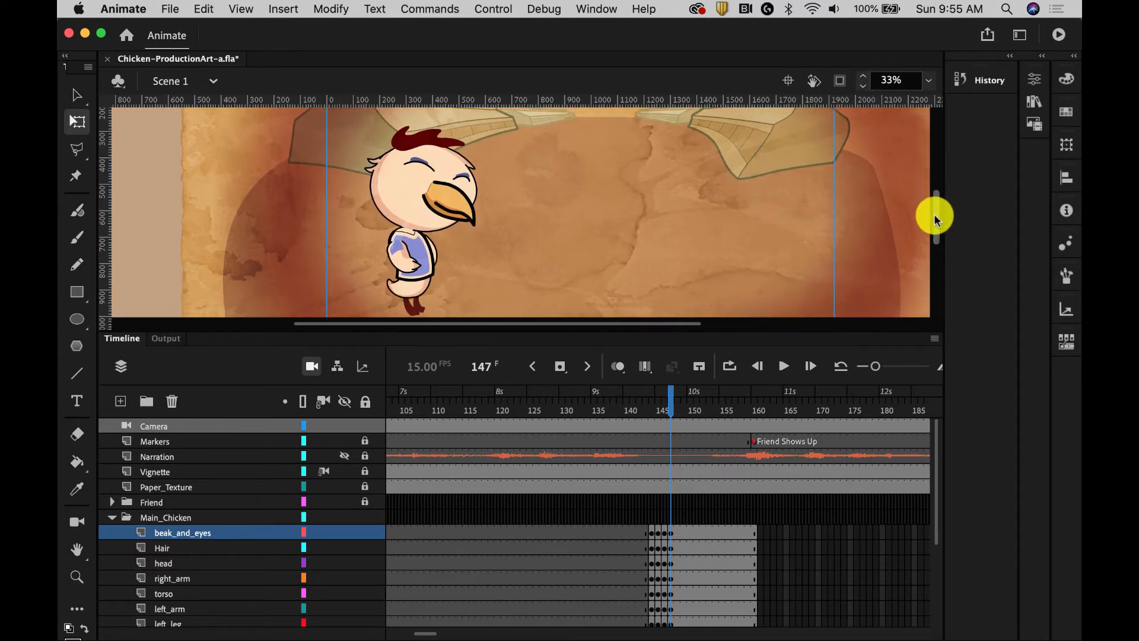
click(839, 82)
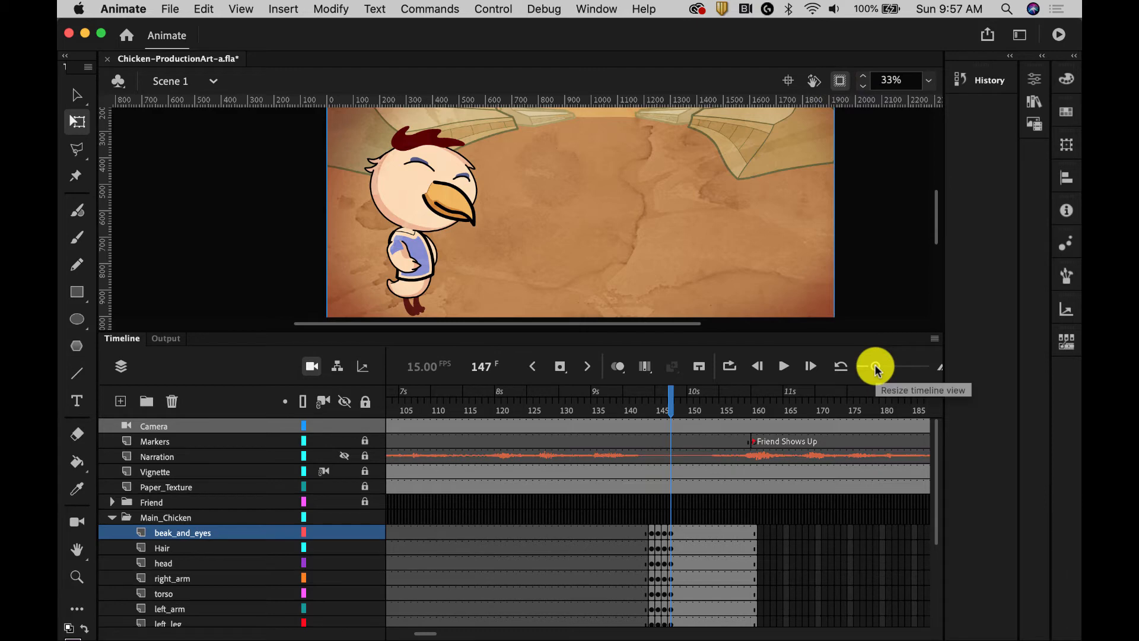
Enlarge the timeline's frame view slightly and move the playhead to frame 144
drag(876, 368, 880, 370)
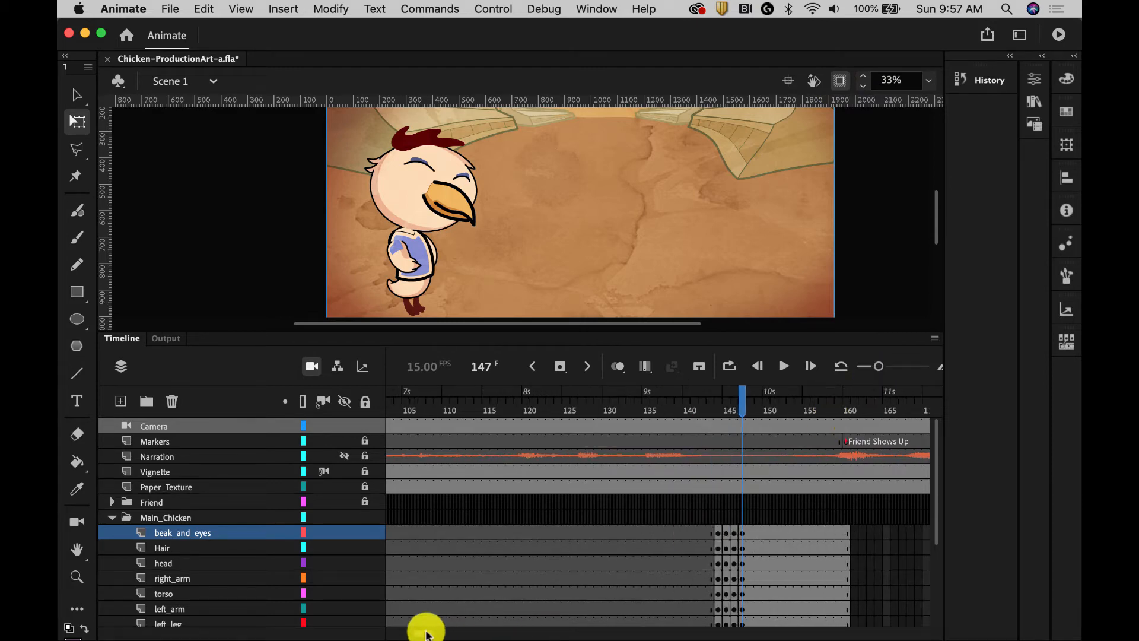
drag(424, 632, 430, 633)
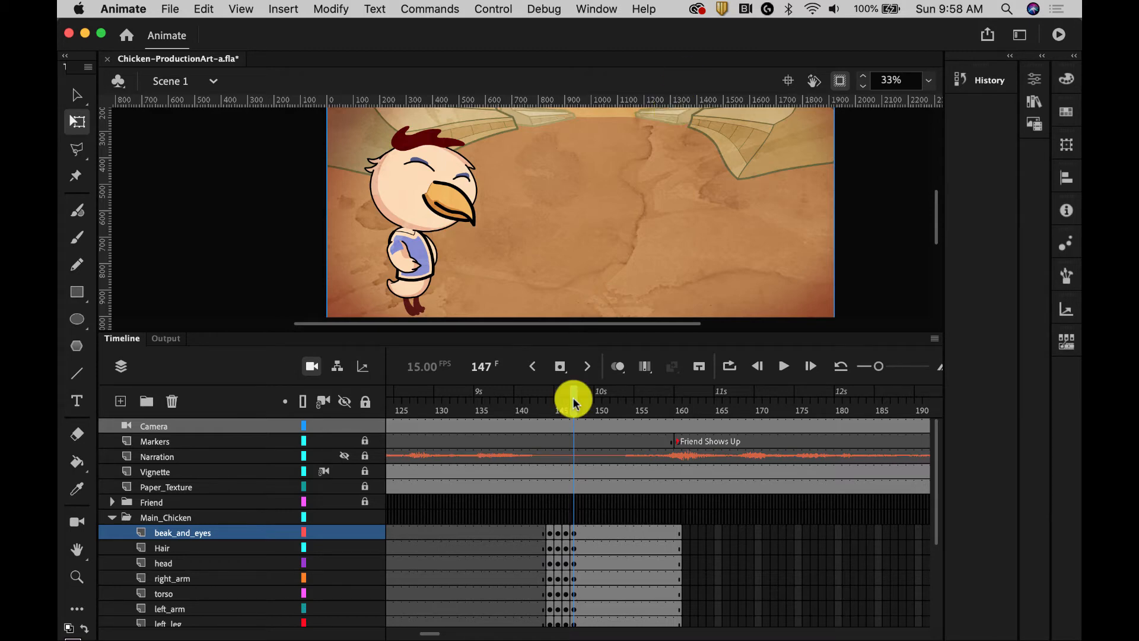
drag(573, 403, 550, 406)
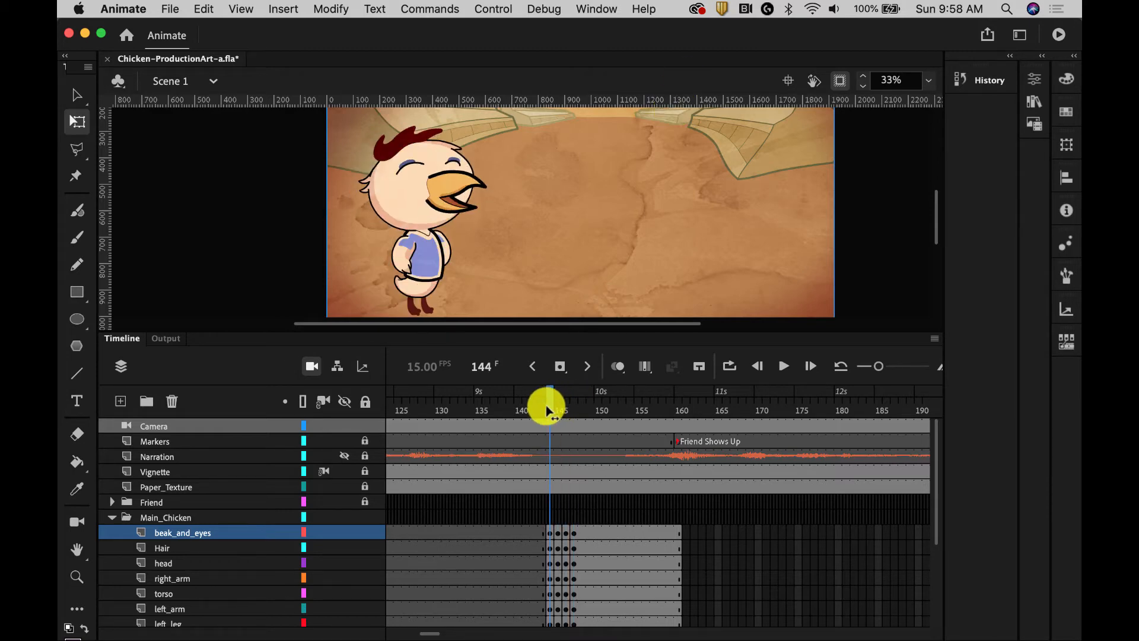
Set the Beak Expressions instance at frame 144 to play a single frame and open its Frame Picker
click(463, 191)
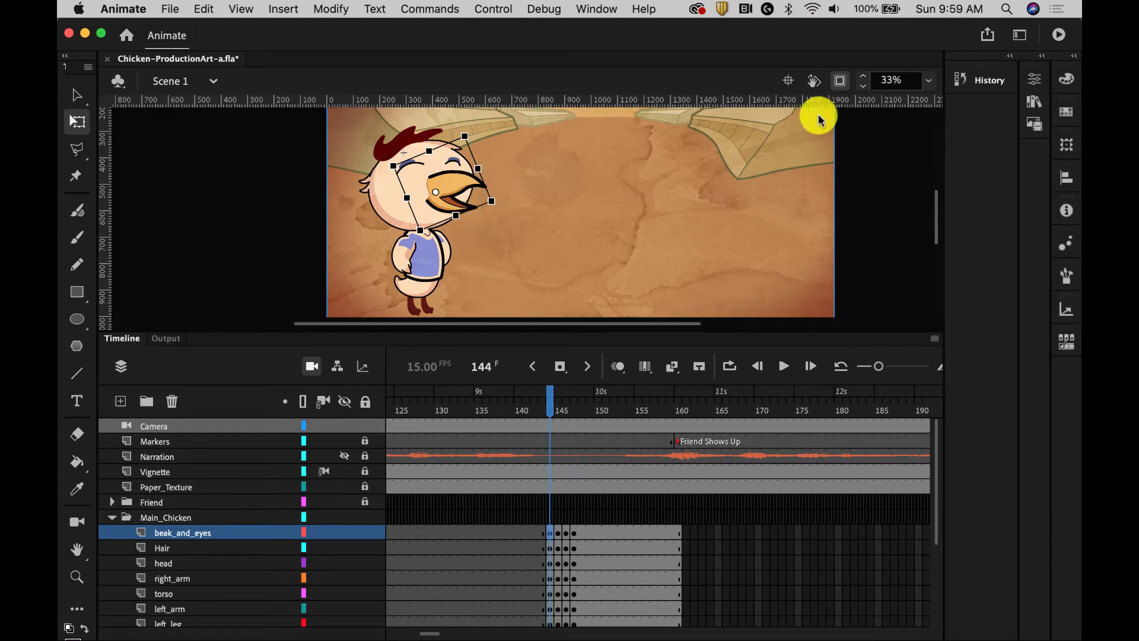
click(1033, 83)
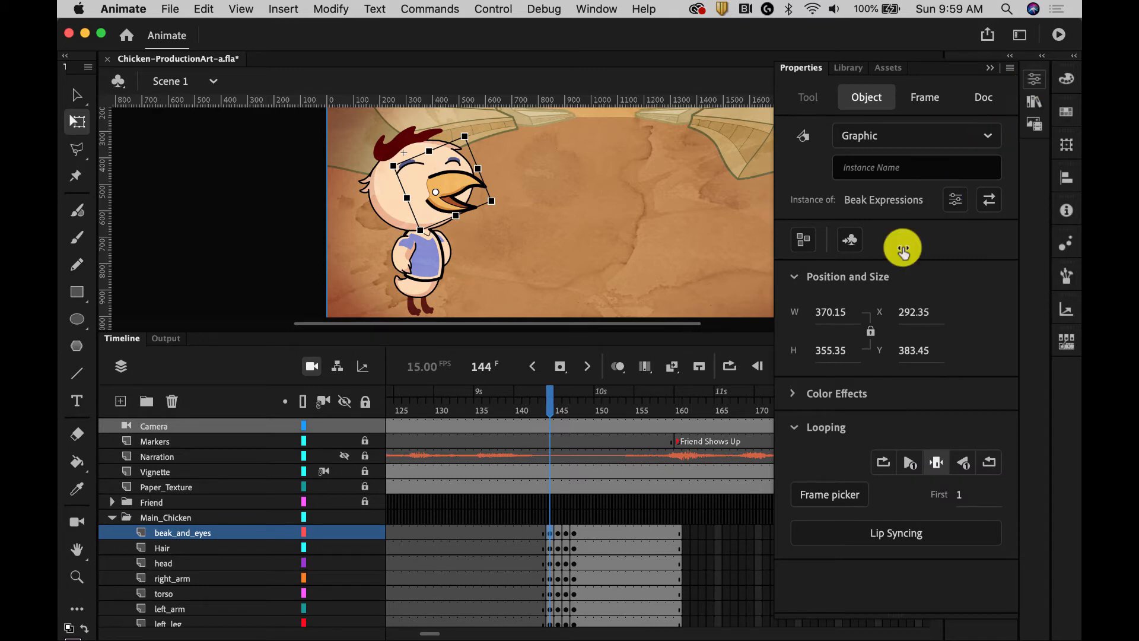
click(794, 427)
click(794, 427)
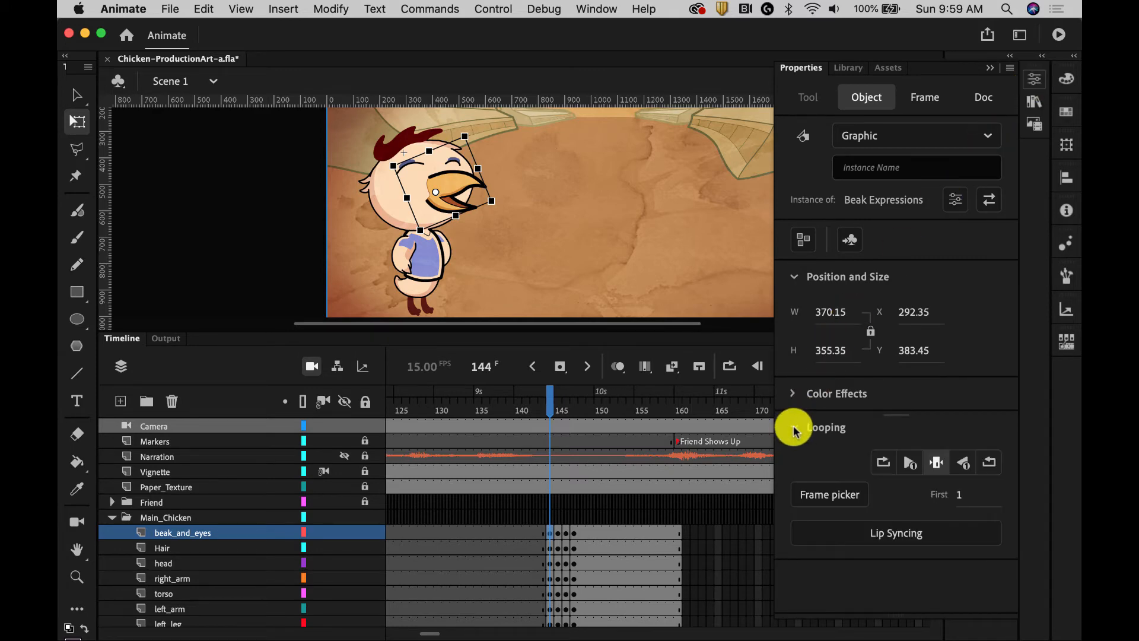
click(934, 465)
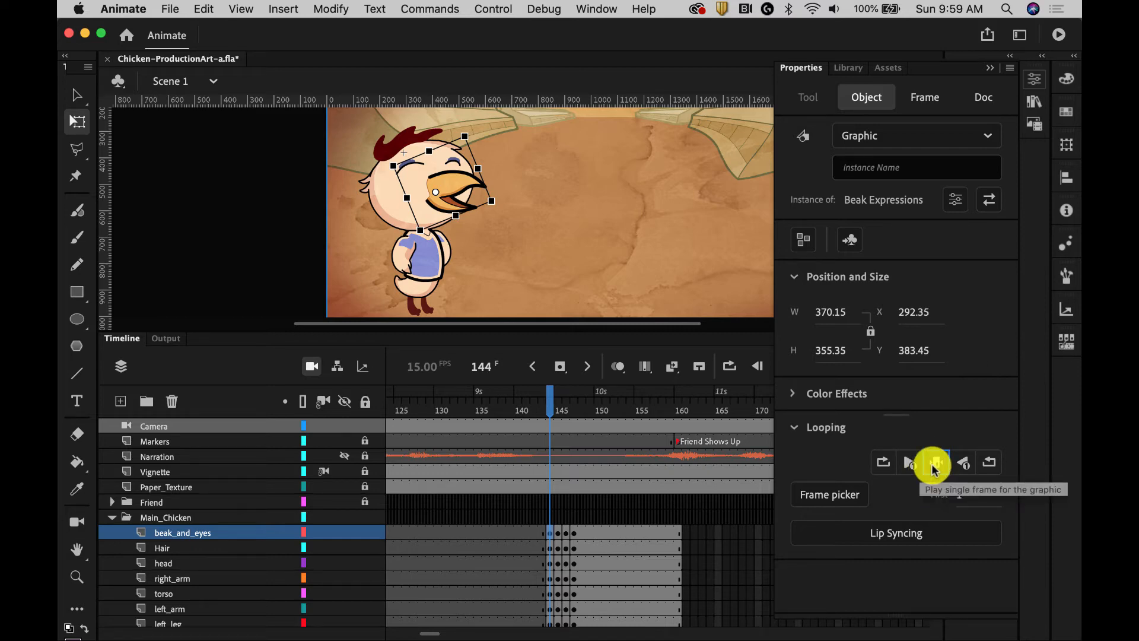
click(832, 497)
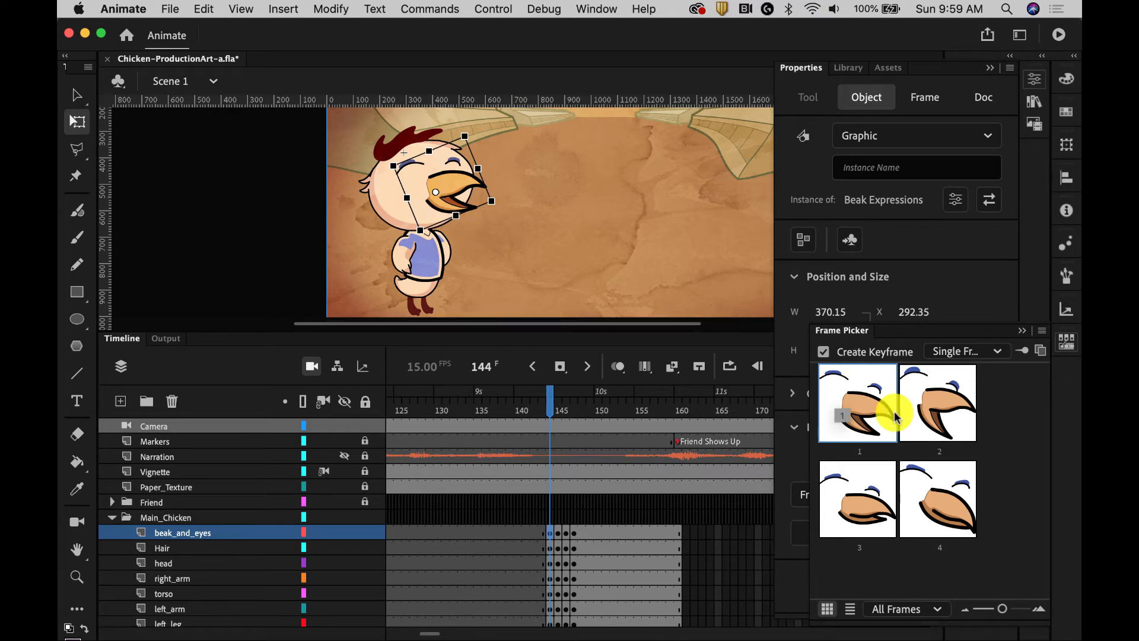
At frame 145, assign expression 2 to the Beak Expressions instance with the Frame Picker
click(557, 532)
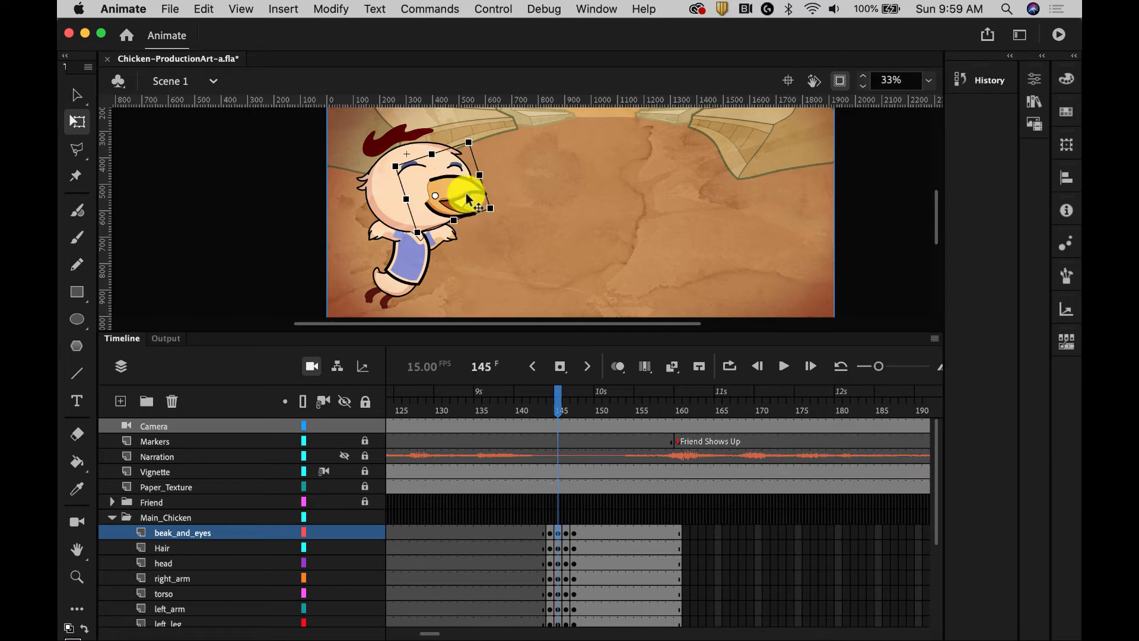
click(1035, 80)
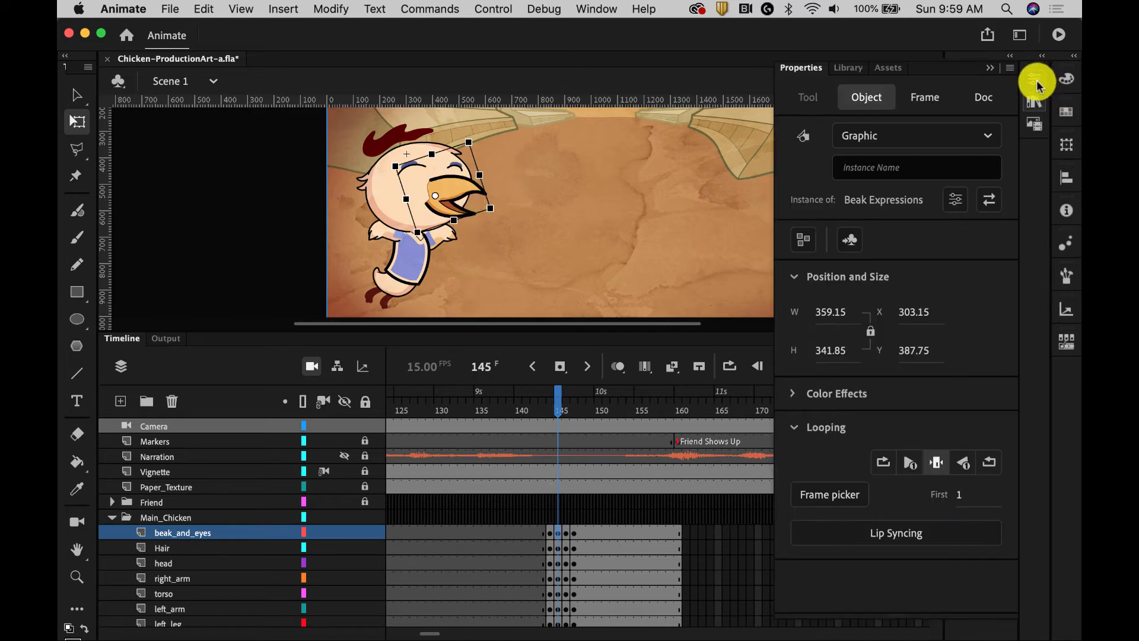
click(825, 494)
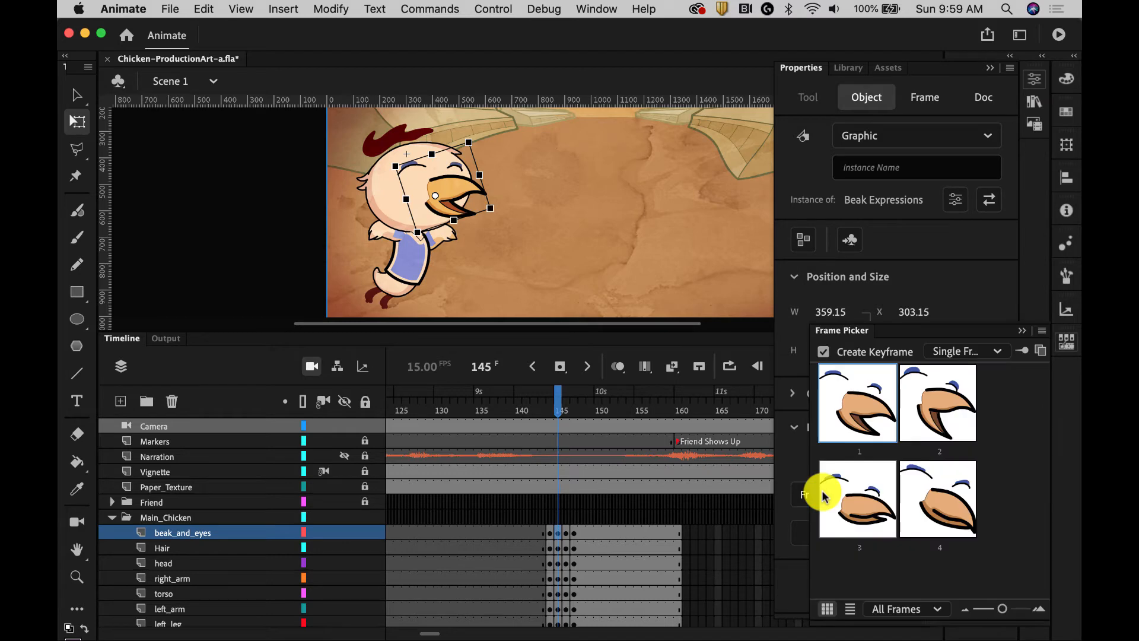
click(950, 414)
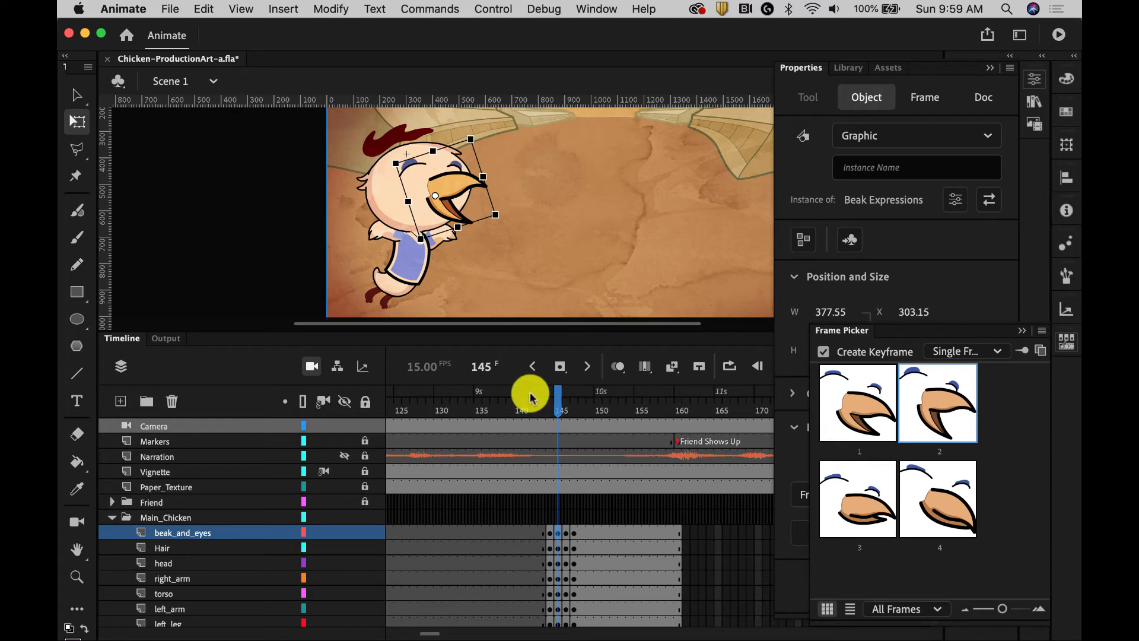
Move to frame 146 and choose expression 3 for the Beak Expressions instance in its Frame Picker
click(558, 401)
drag(558, 401, 565, 401)
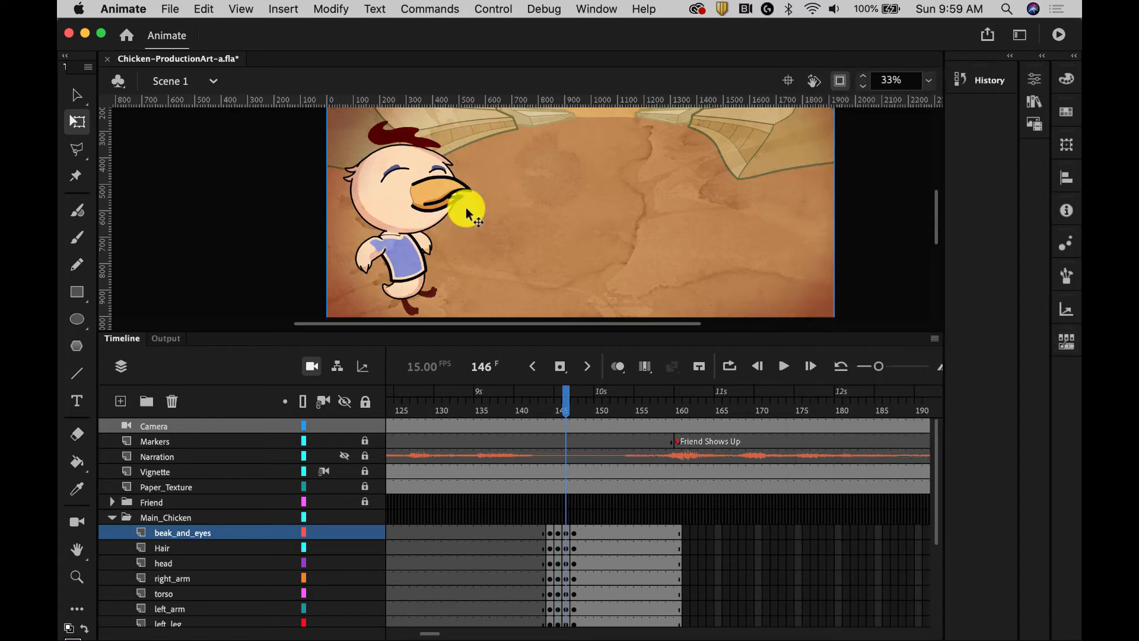
click(446, 188)
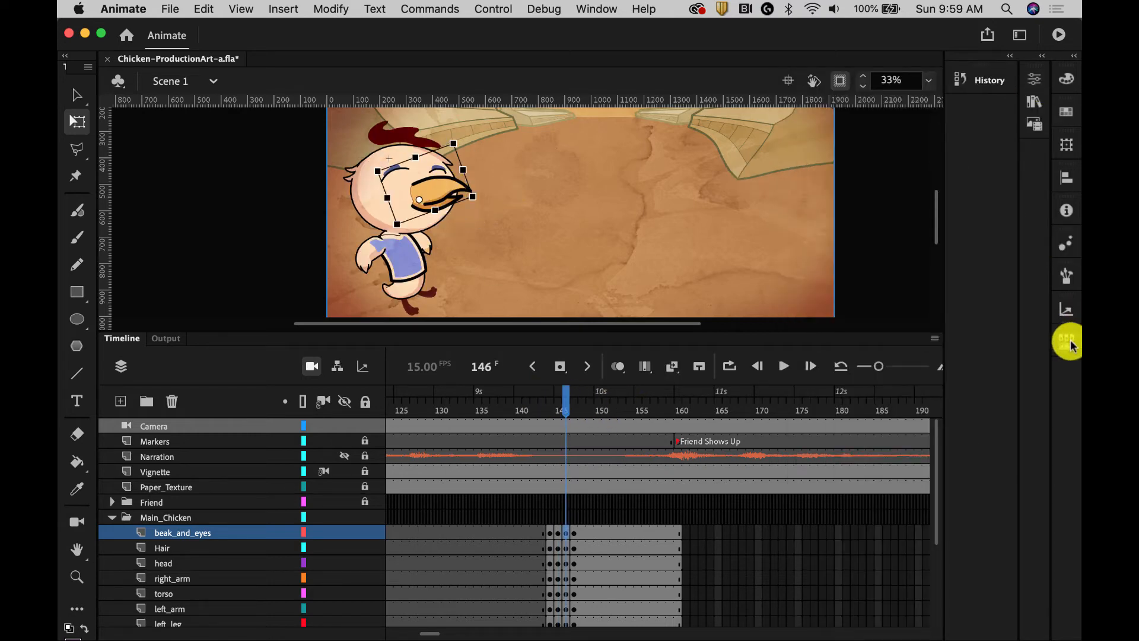
click(1071, 75)
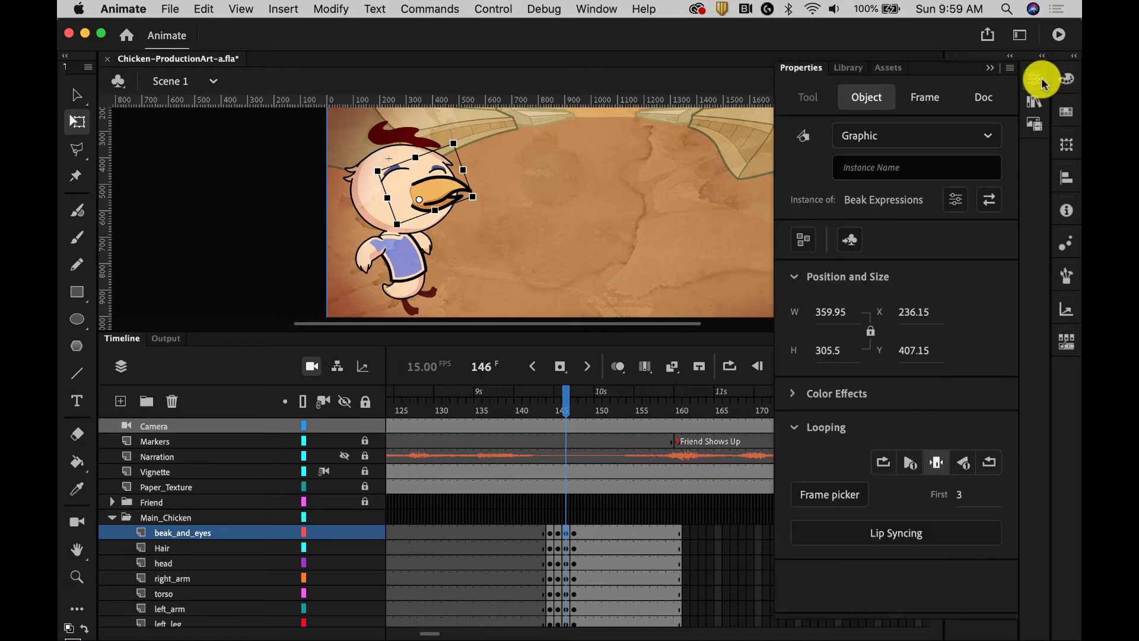
click(812, 493)
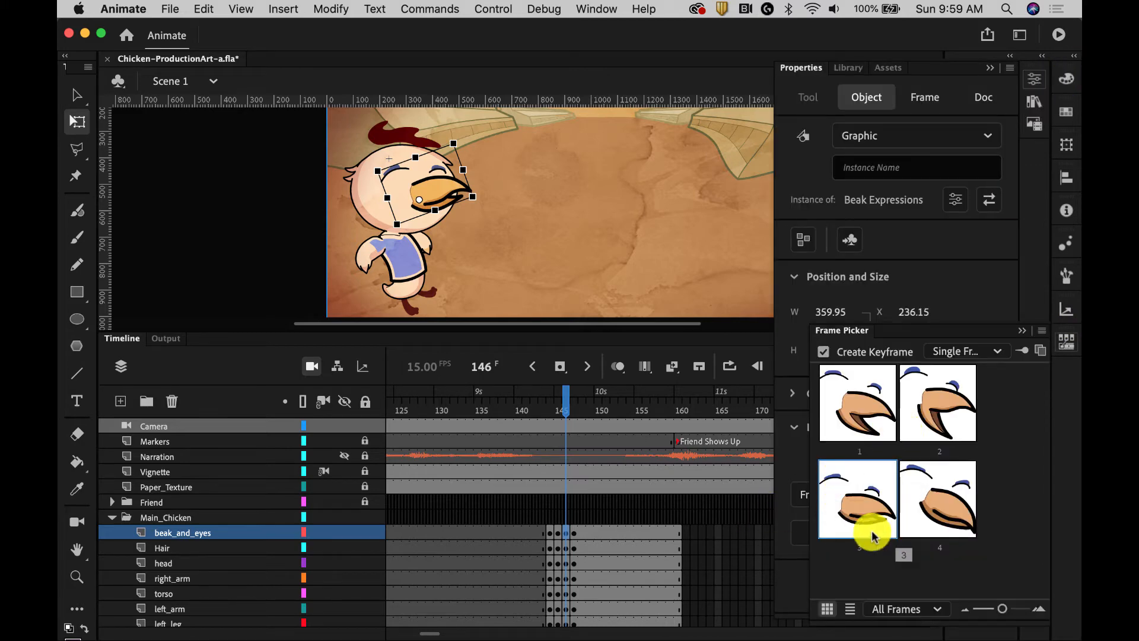
click(863, 516)
At frame 147, try expressions 3, 2 and 1 on the beak in the Frame Picker and settle on expression 4
click(566, 412)
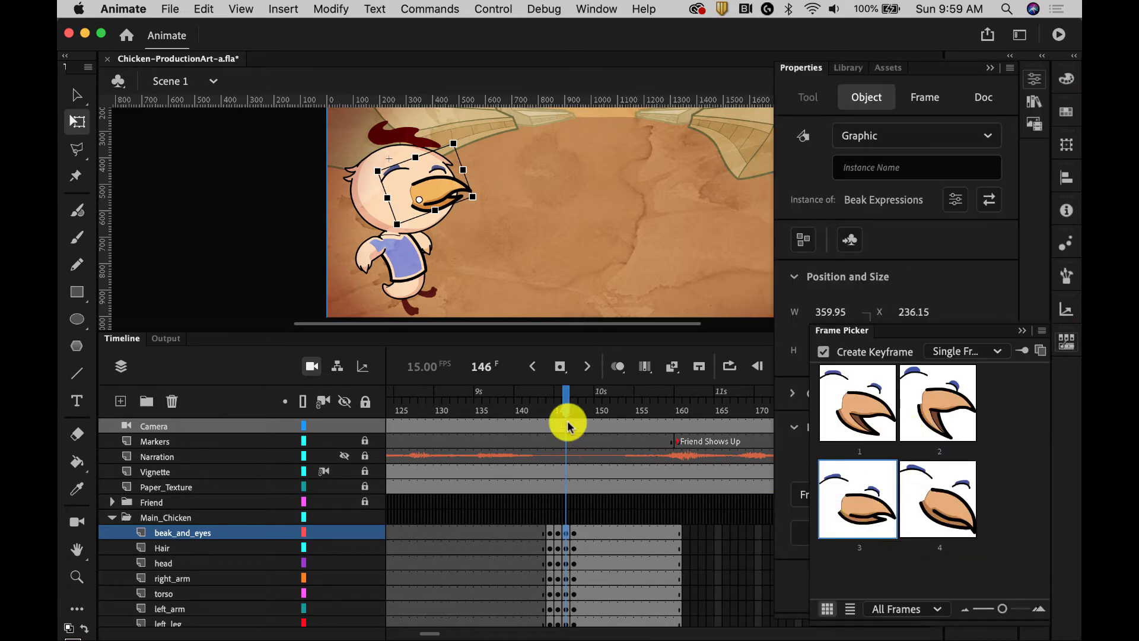
drag(569, 406, 574, 404)
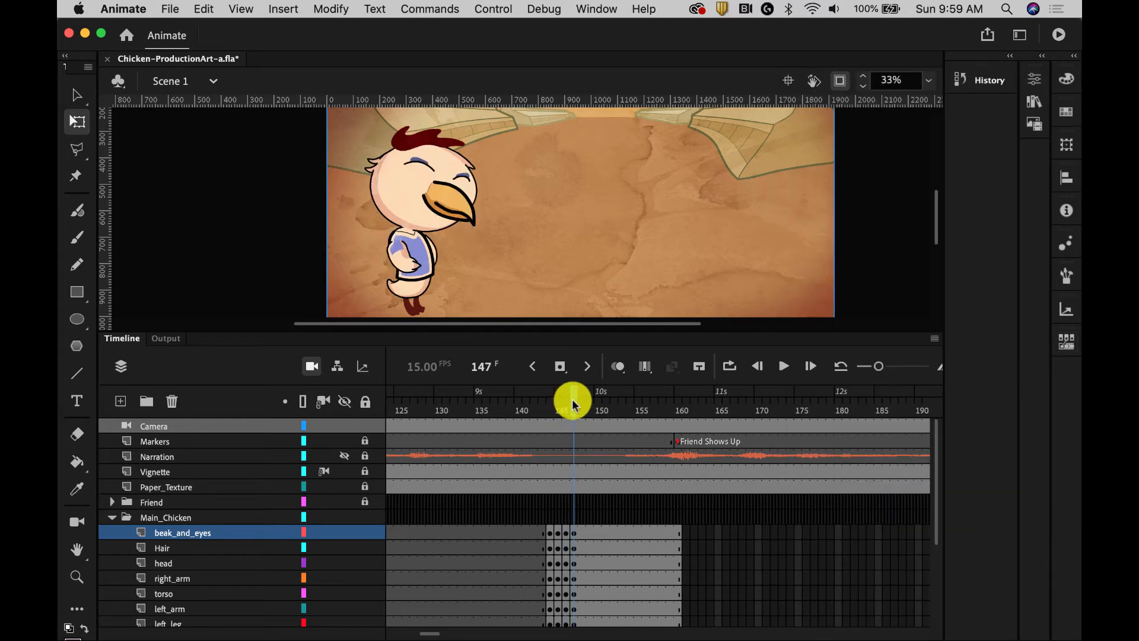
click(457, 193)
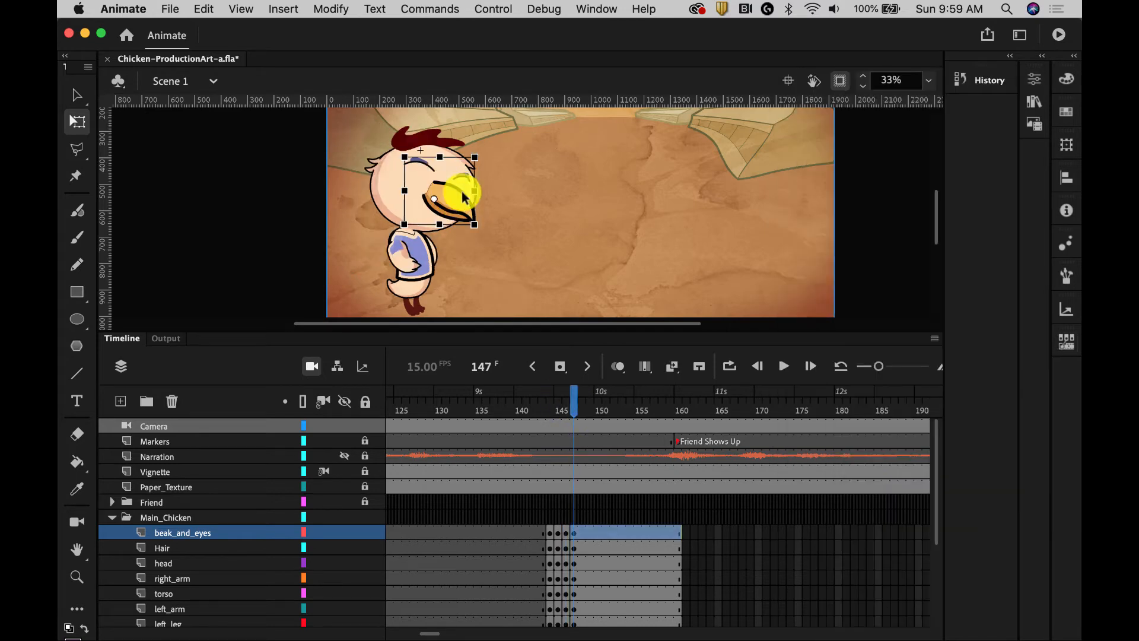
click(1024, 78)
click(832, 494)
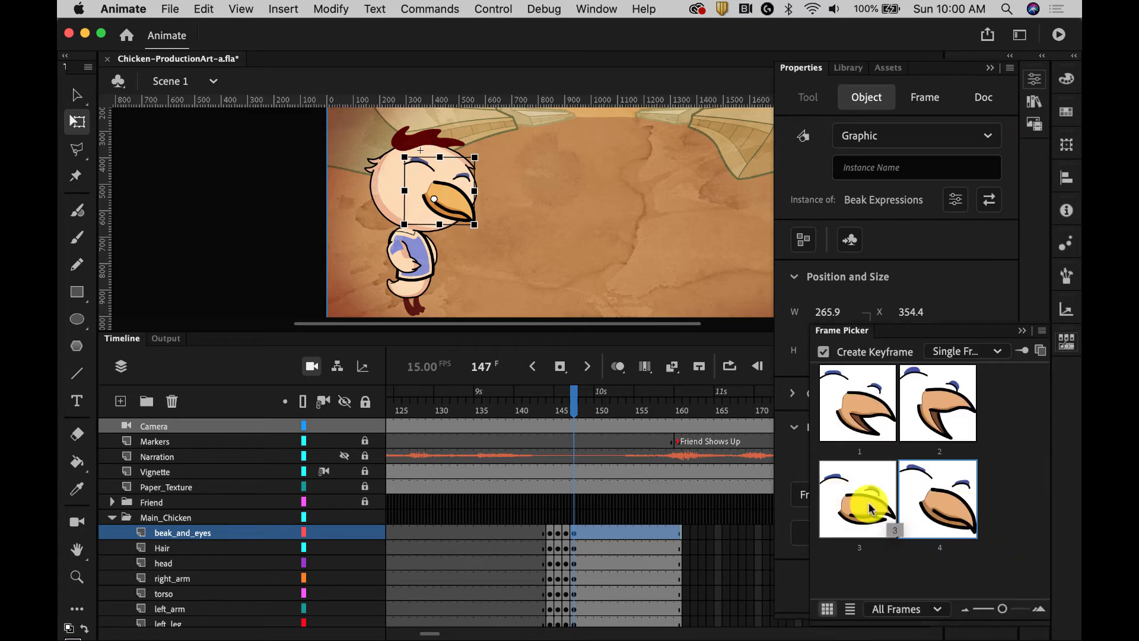
click(871, 509)
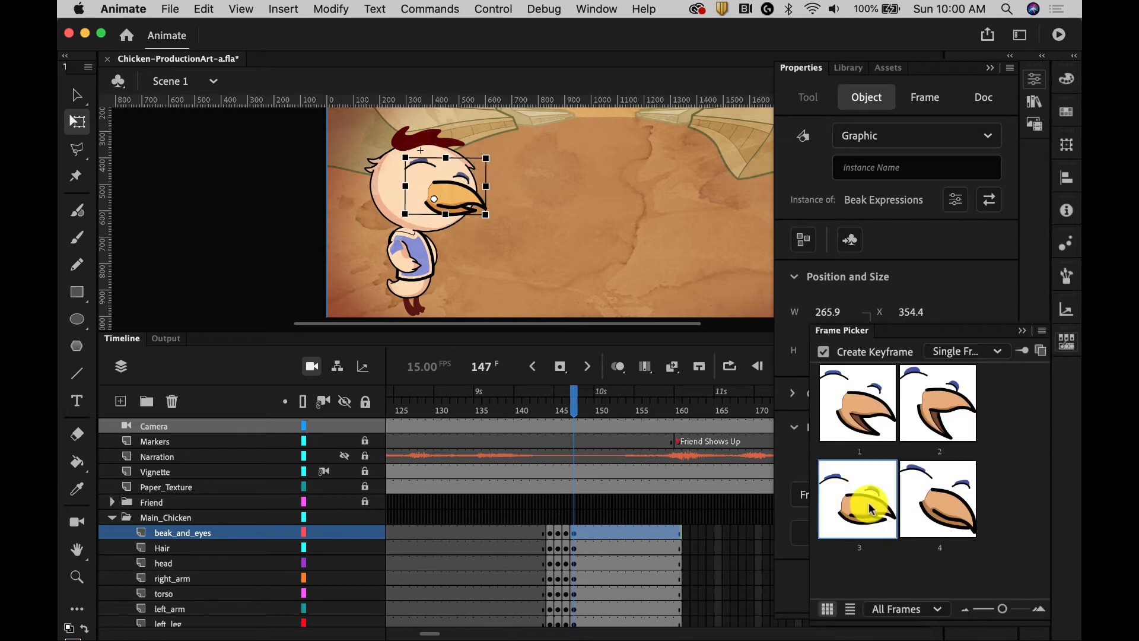
click(955, 403)
click(865, 393)
click(967, 512)
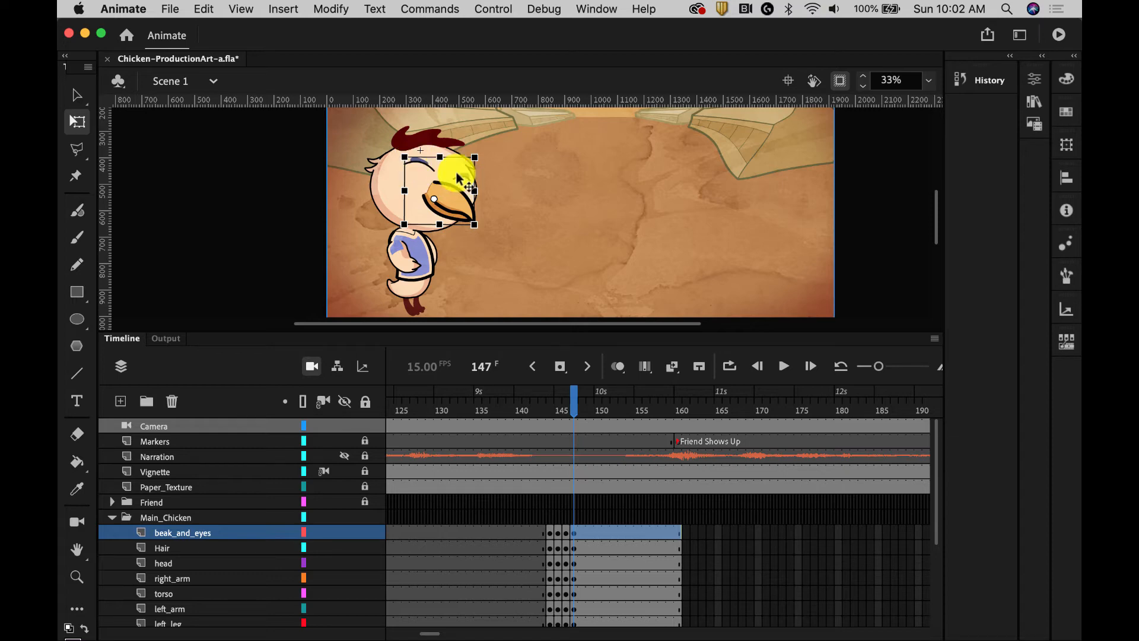
Duplicate the Beak Expressions symbol in the library as a graphic symbol named Talking Beak
click(1037, 81)
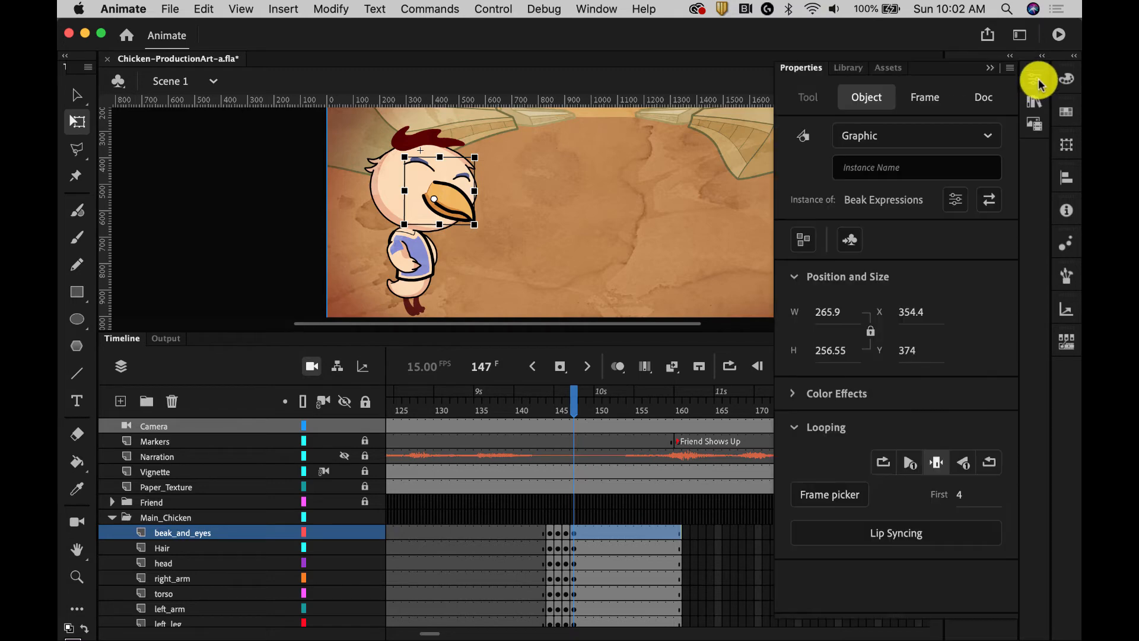
click(852, 68)
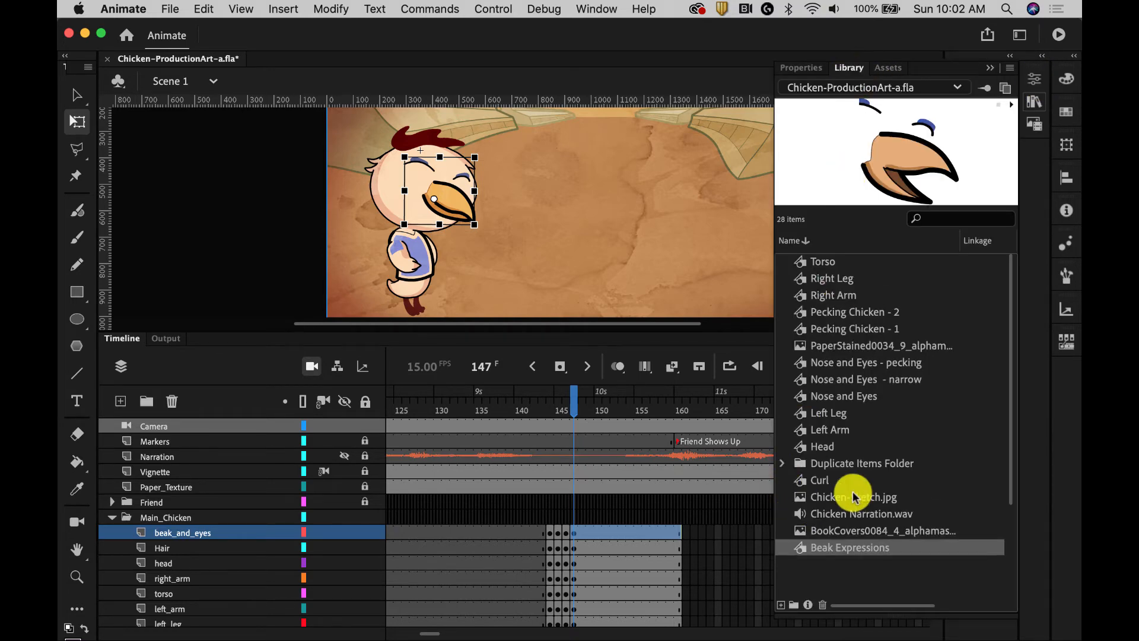
click(825, 547)
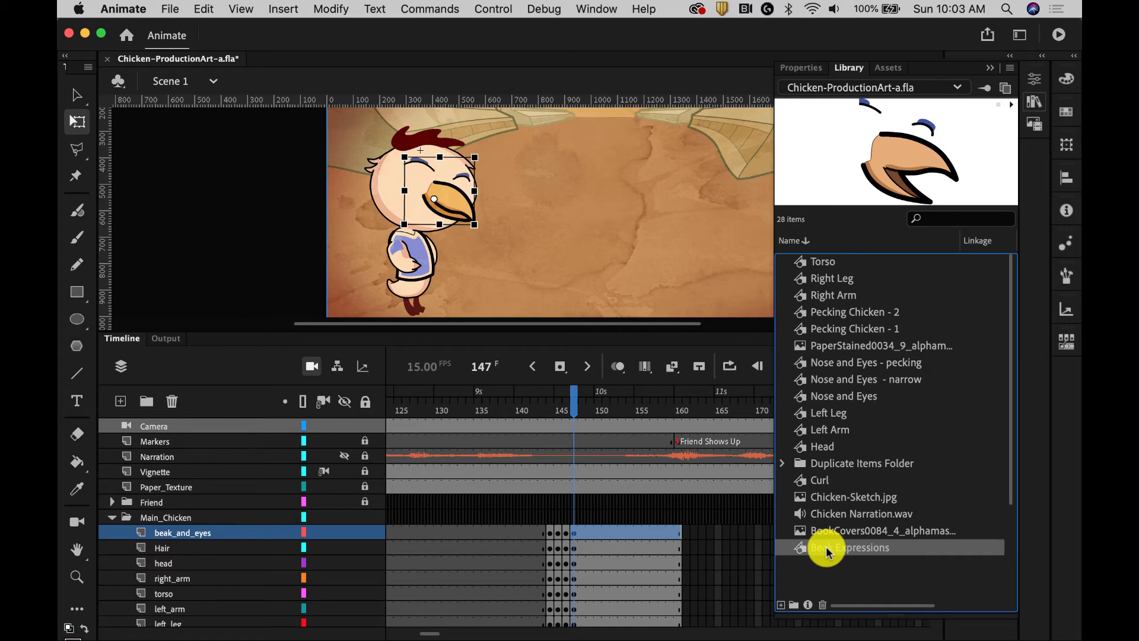
right_click(825, 547)
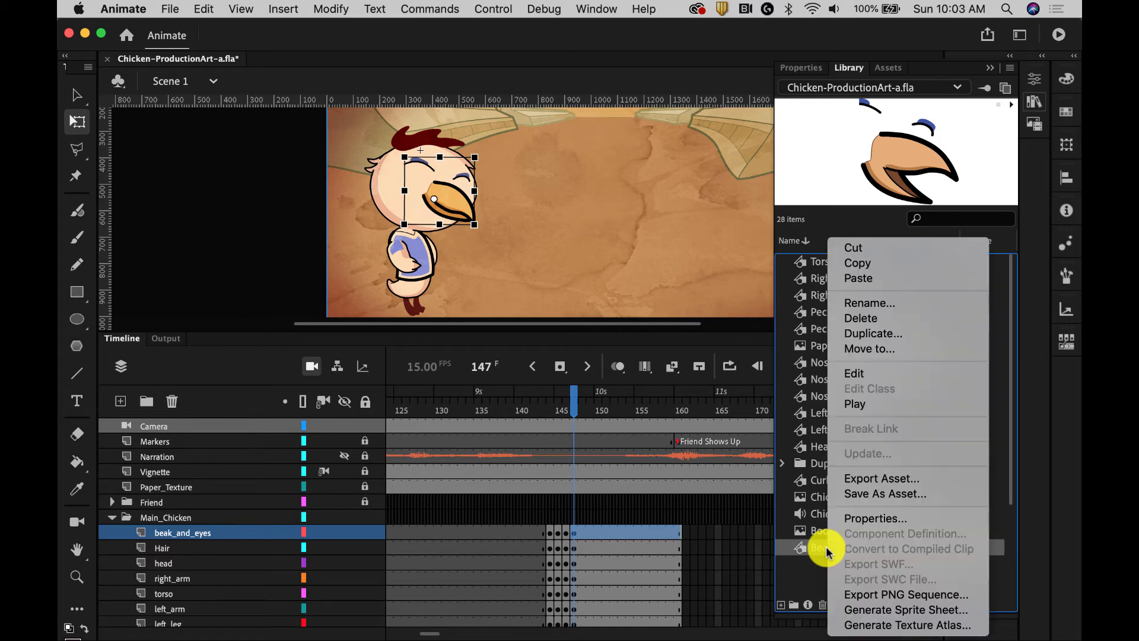
click(867, 334)
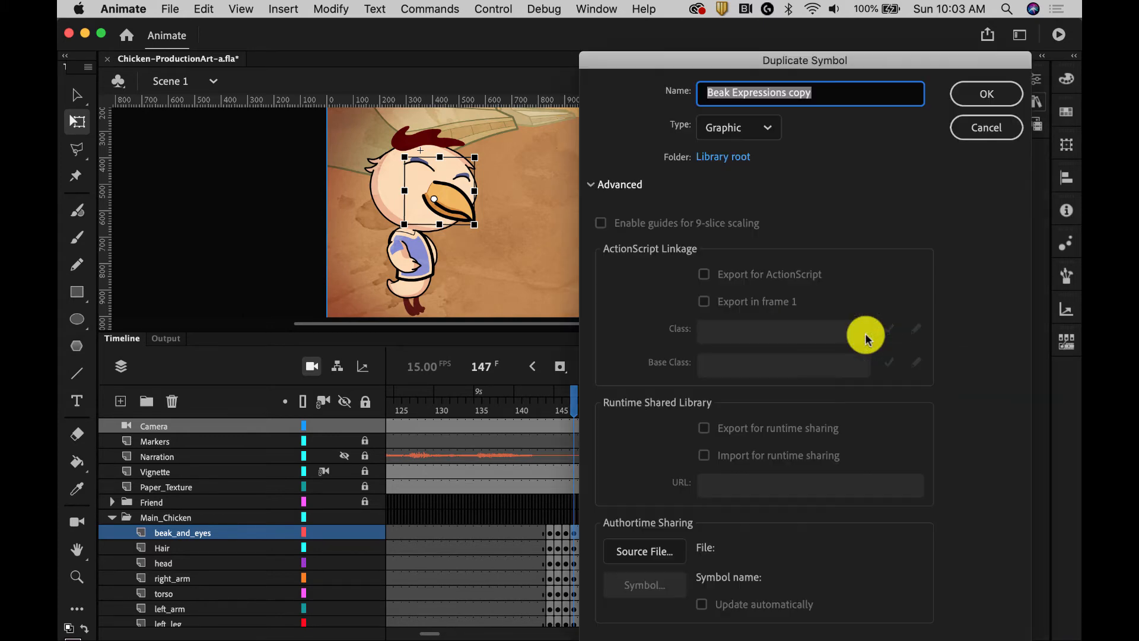
drag(811, 94, 688, 92)
text(Ta)
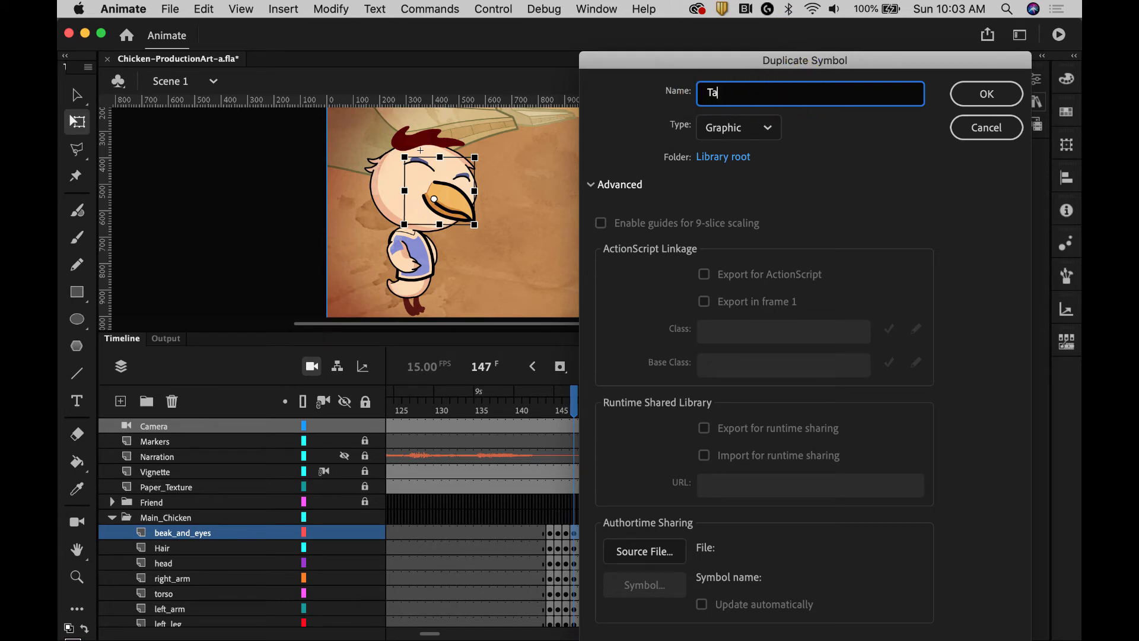
text(lking Beak)
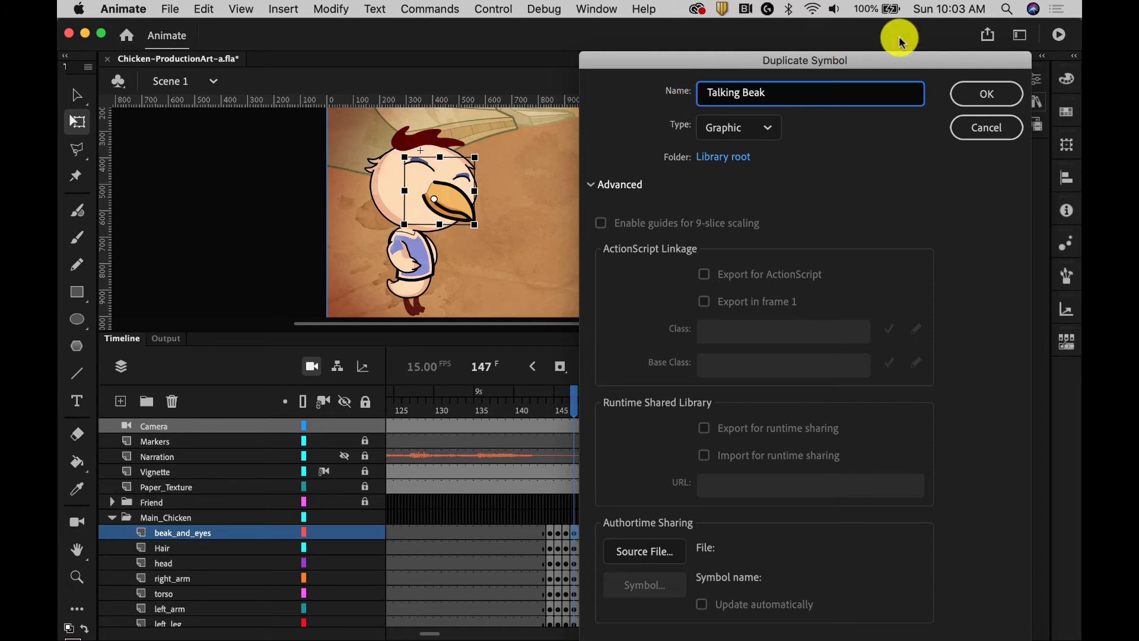
click(962, 92)
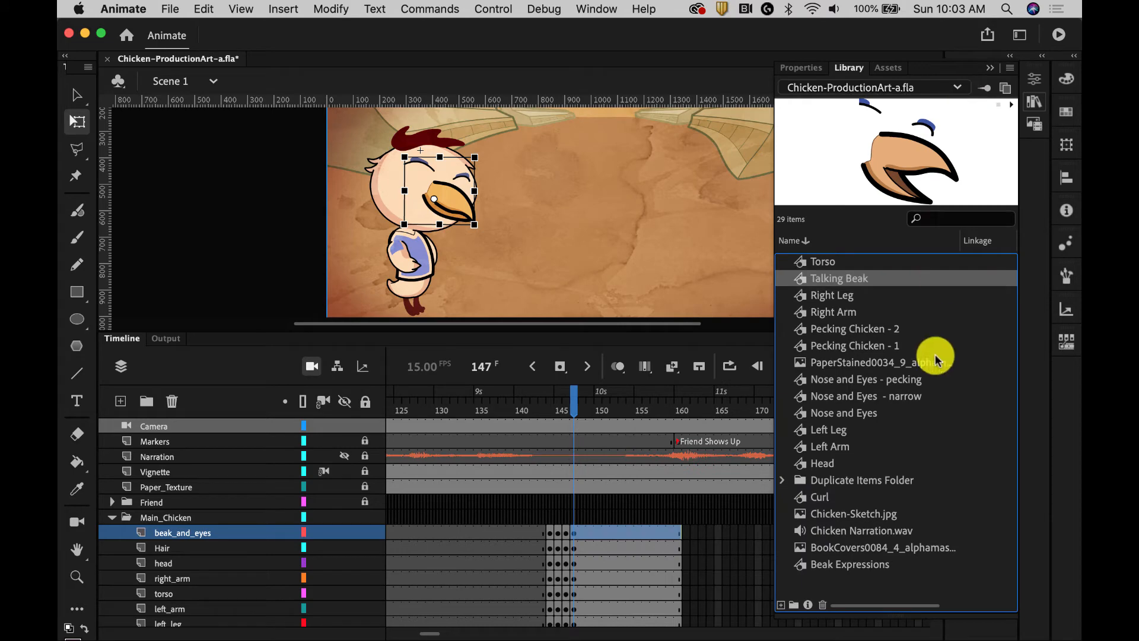
Place a Beak Expressions instance on the stage beside the chicken at frame 147 and enlarge it
click(807, 565)
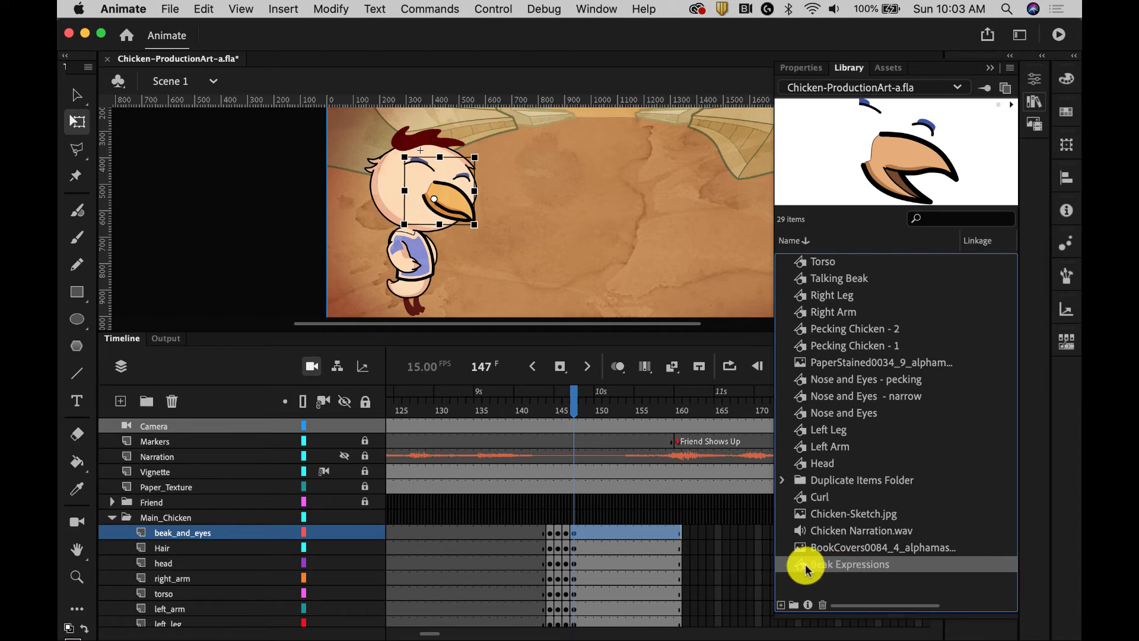
drag(800, 564, 631, 218)
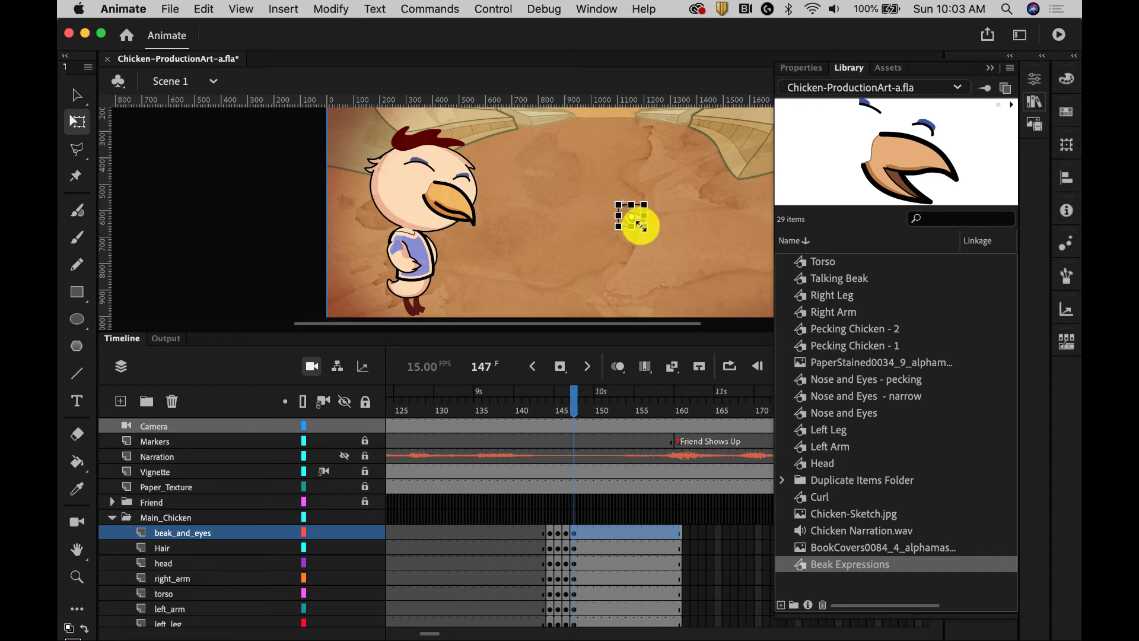
drag(665, 252, 678, 261)
click(713, 257)
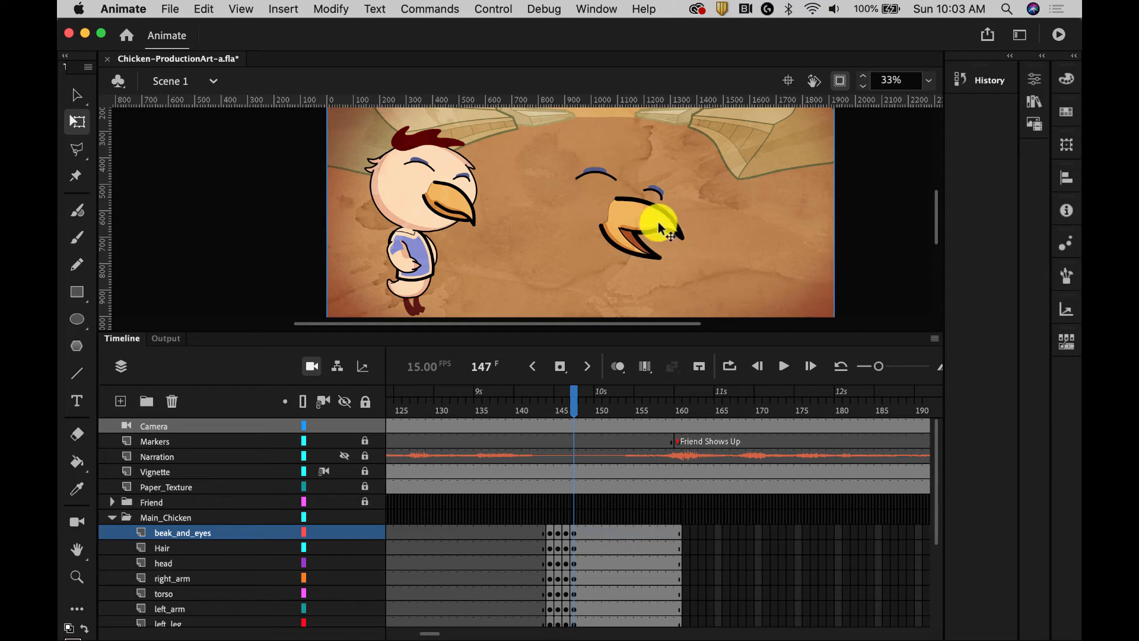
click(445, 198)
click(626, 203)
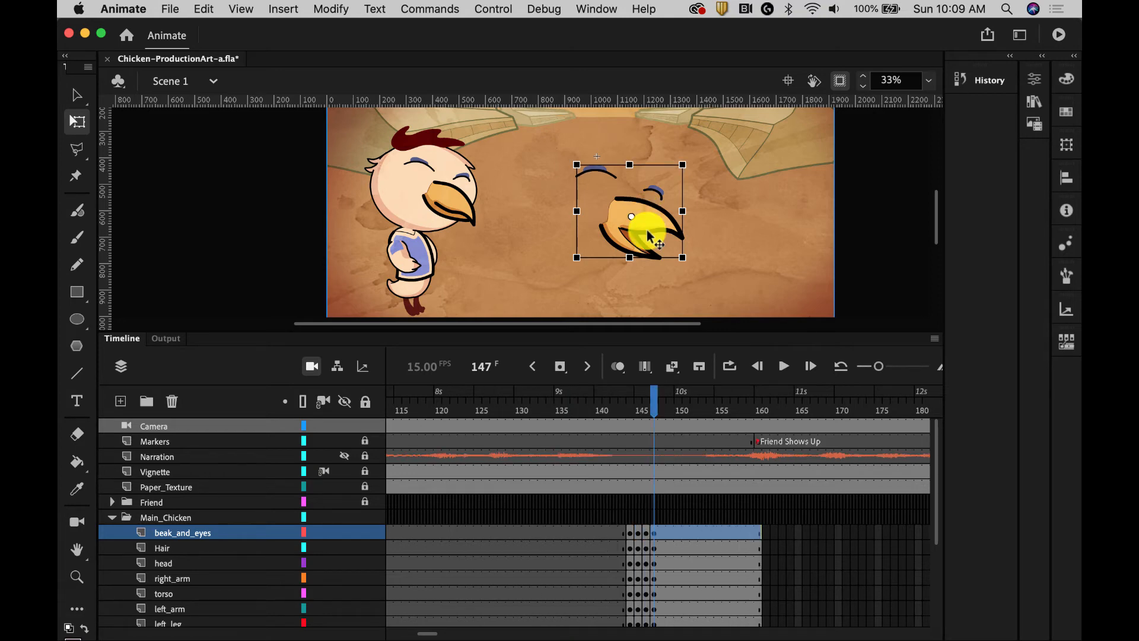
Edit the new Beak Expressions instance in place and scrub its timeline to frame 4
double_click(649, 232)
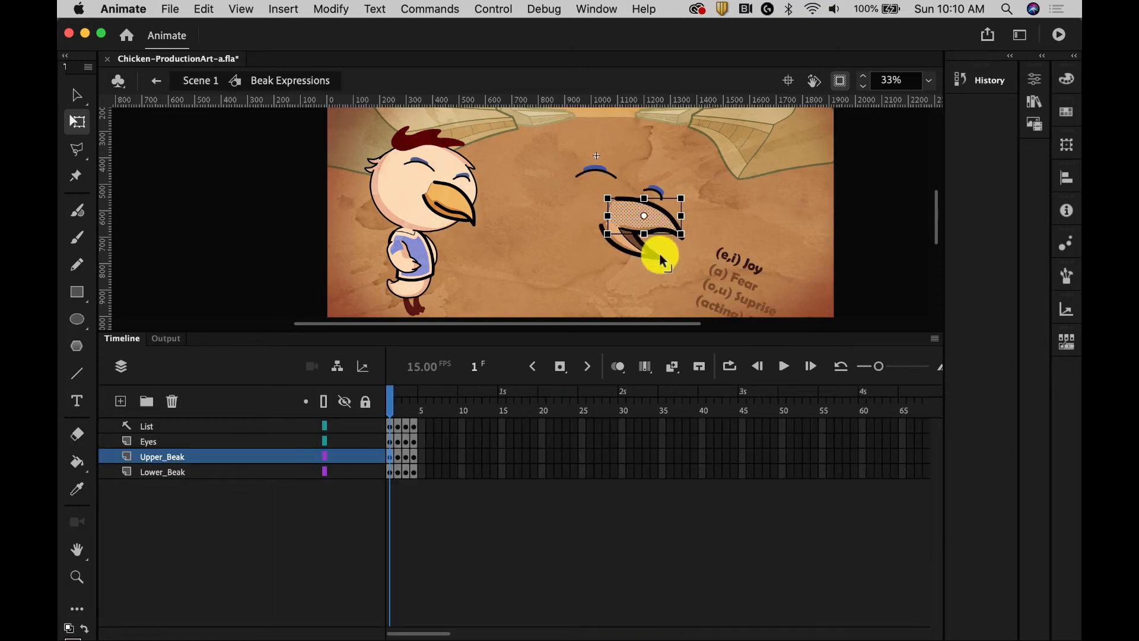
click(659, 252)
drag(392, 400, 413, 394)
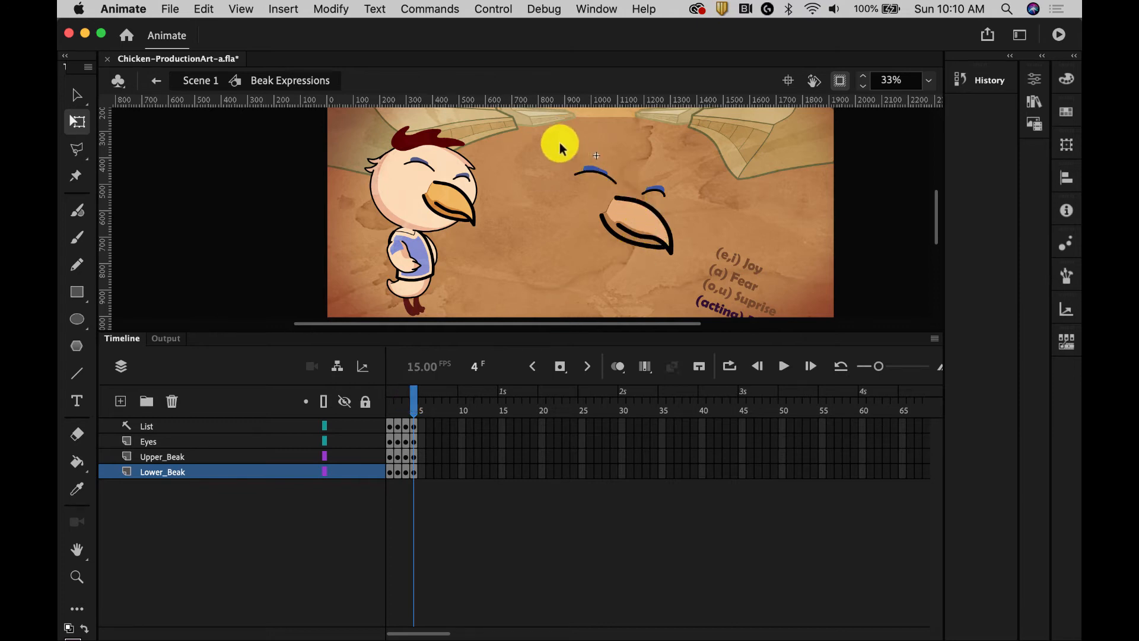
Nudge the left eye in frame 4 up, down and back to about its starting height, then deselect it
drag(560, 143, 623, 187)
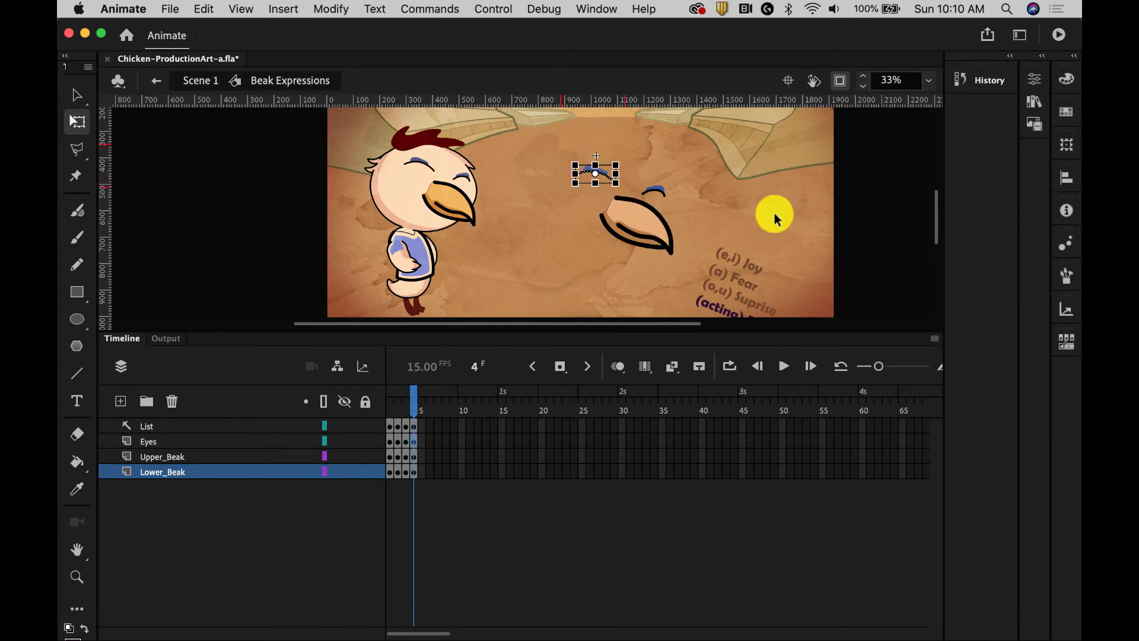
key(Up)
key(Up)
key(Up)
key(Up)
key(Up)
key(Up)
key(Up)
key(Up)
key(Up)
key(Up)
key(Up)
key(Up)
key(Up)
key(Up)
key(Up)
key(Up)
key(Up)
key(Up)
key(Up)
key(Up)
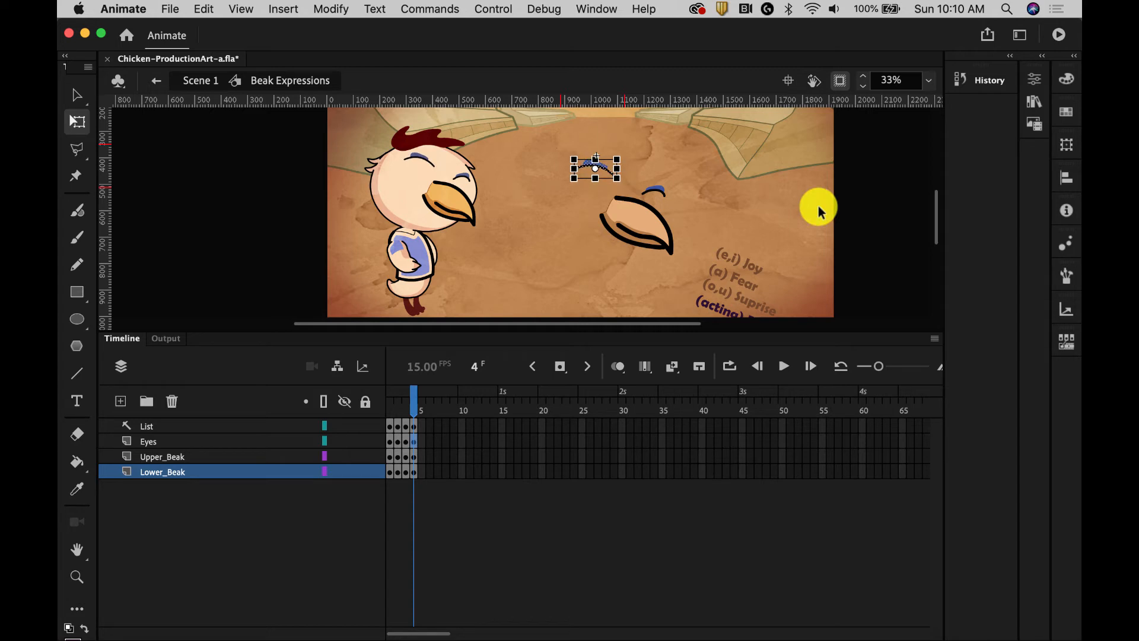
key(Down)
key(Down)
key(Down)
key(Down)
key(Down)
key(Down)
key(Down)
key(Down)
key(Down)
key(Down)
key(Down)
key(Down)
key(Down)
key(Down)
key(Down)
key(Down)
key(Down)
key(Down)
key(Down)
key(Down)
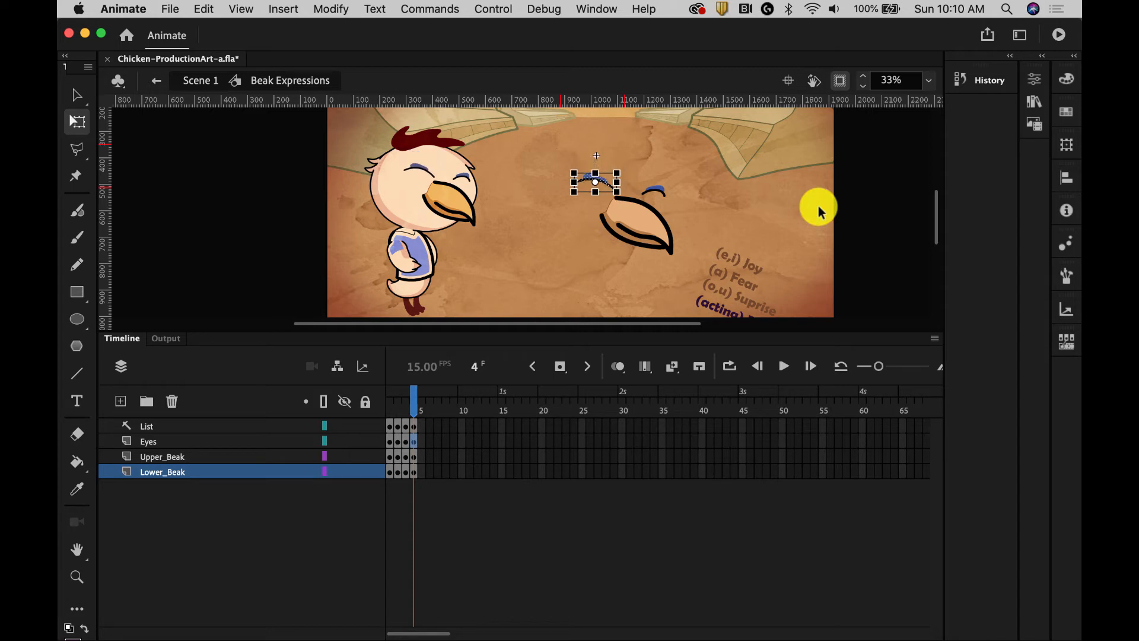
key(Up)
key(Up)
key(Up)
key(Up)
key(Up)
key(Up)
key(Up)
key(Up)
key(Up)
key(Up)
key(Up)
key(Up)
key(Up)
key(Up)
key(Up)
key(Up)
key(Up)
key(Up)
key(Up)
key(Up)
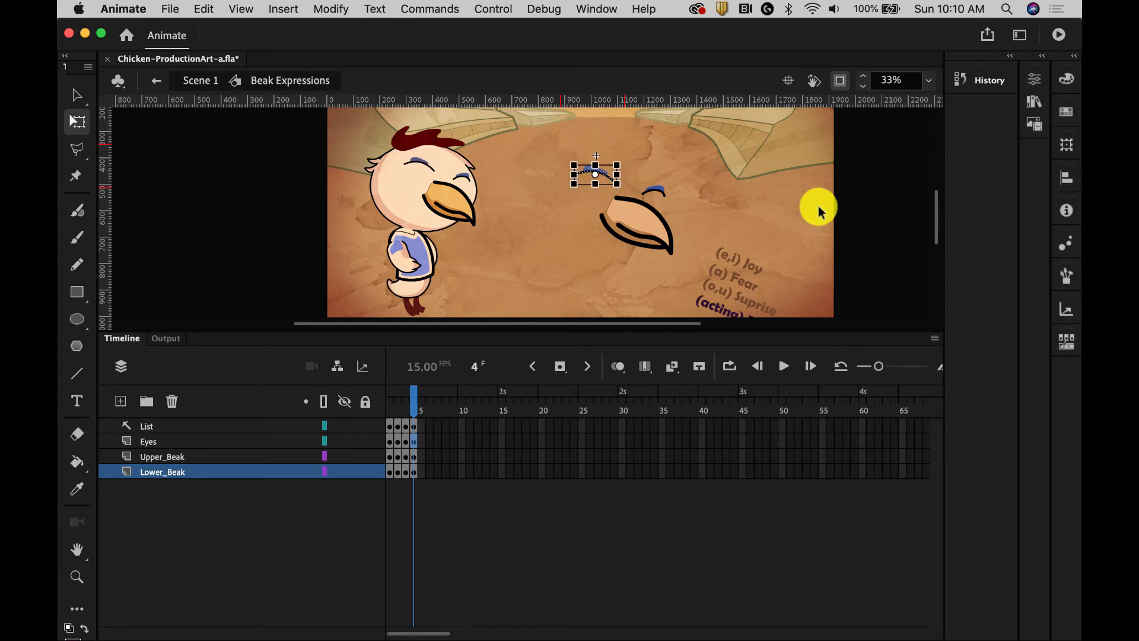
click(290, 148)
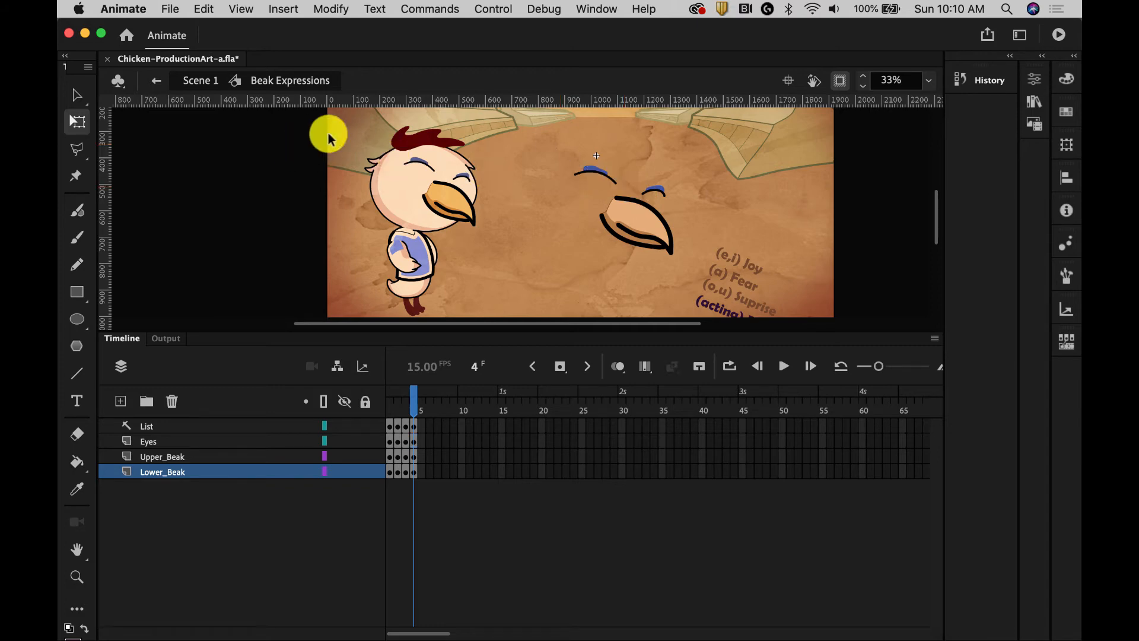
Return to Scene 1 and swap the enlarged Beak Expressions instance beside the chicken for the Talking Beak symbol
click(201, 80)
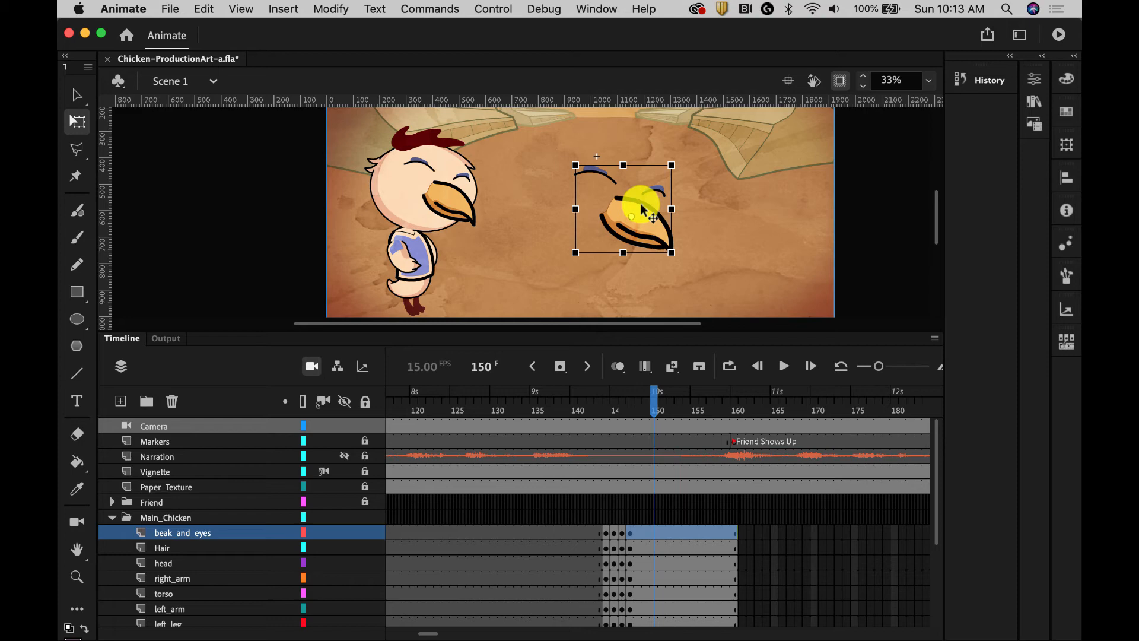
click(1034, 80)
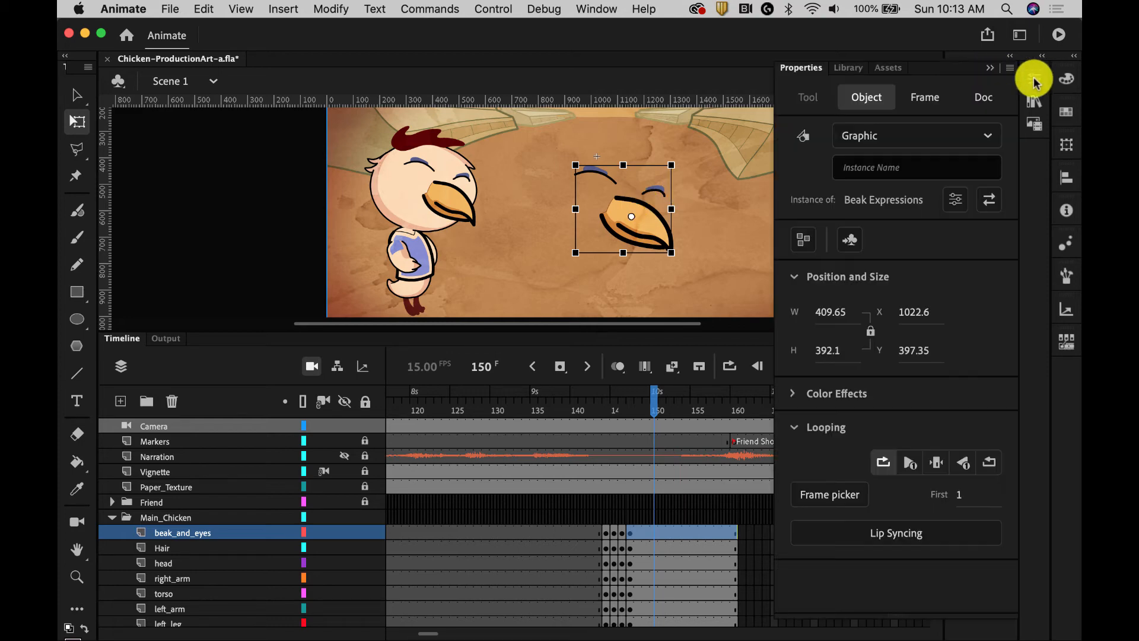
click(989, 201)
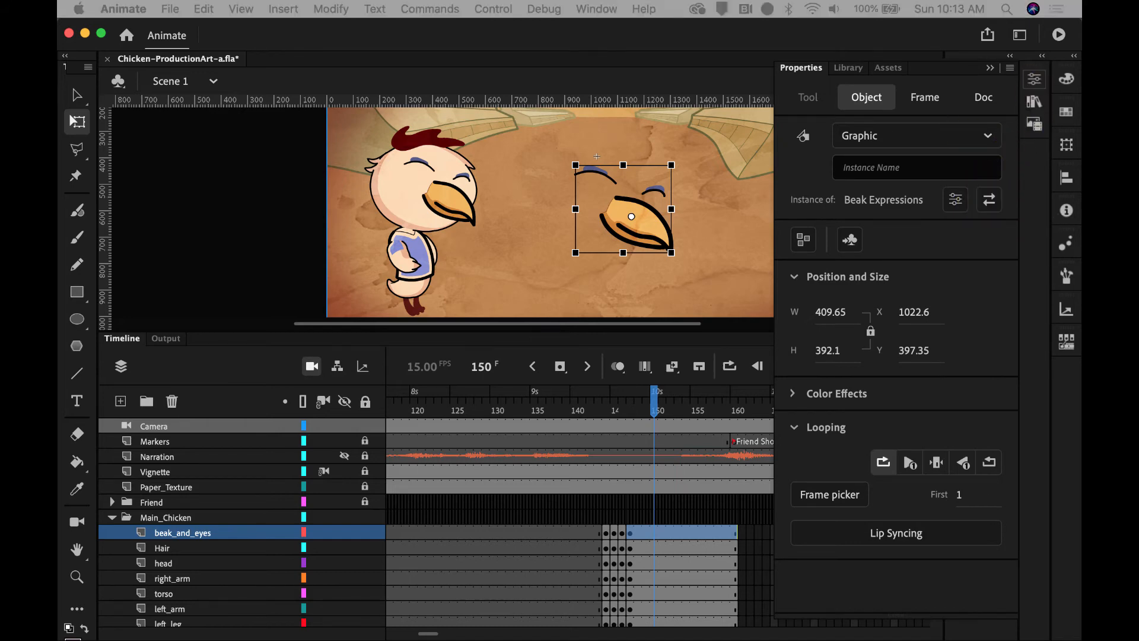
drag(842, 177, 630, 158)
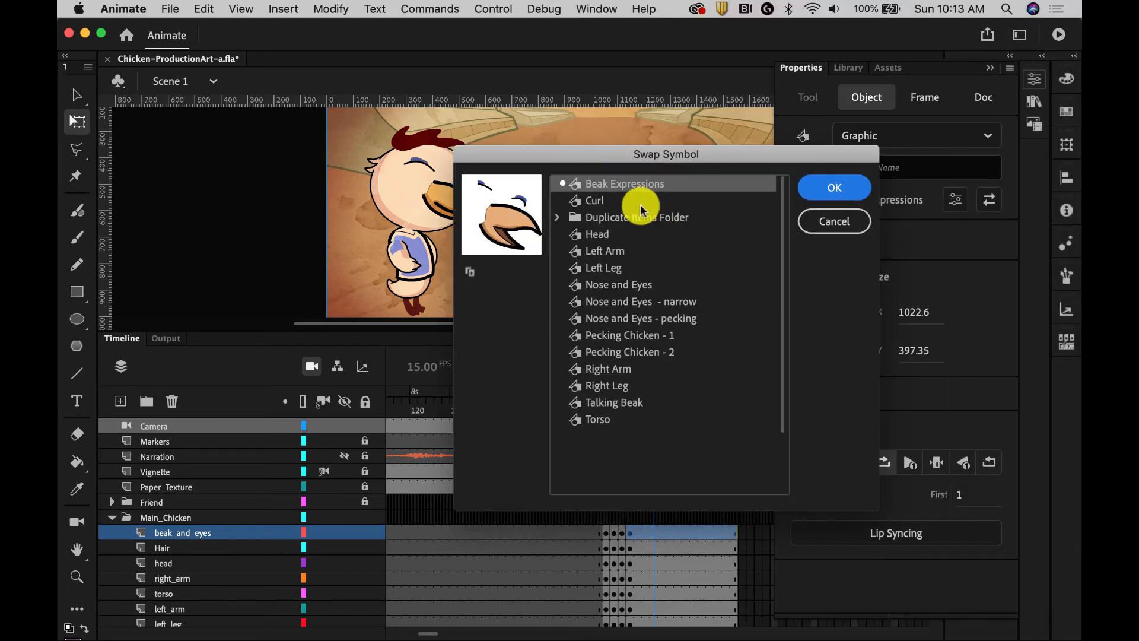
click(634, 286)
click(613, 416)
click(615, 409)
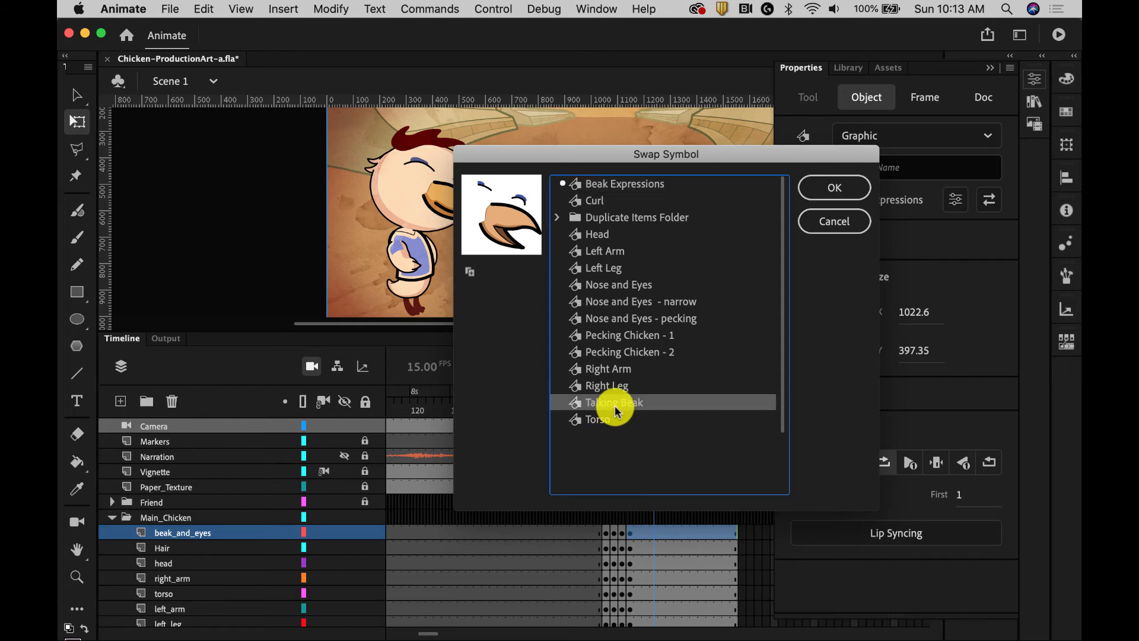
click(834, 188)
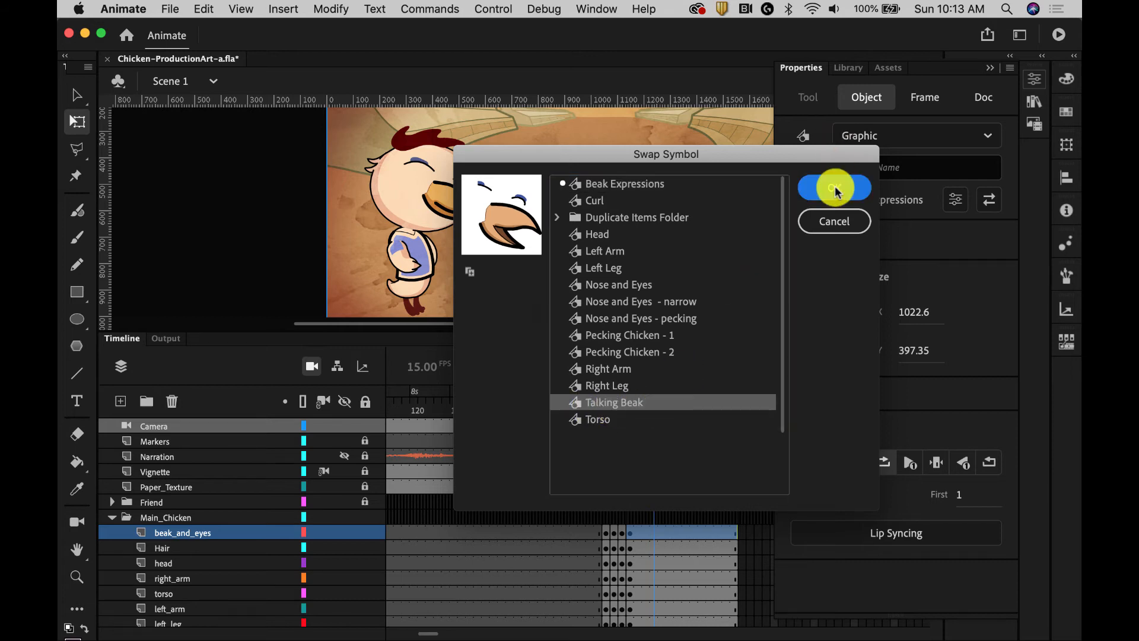
Compare the object properties of the enlarged beak instance with those of the chicken's own beak instance
click(652, 223)
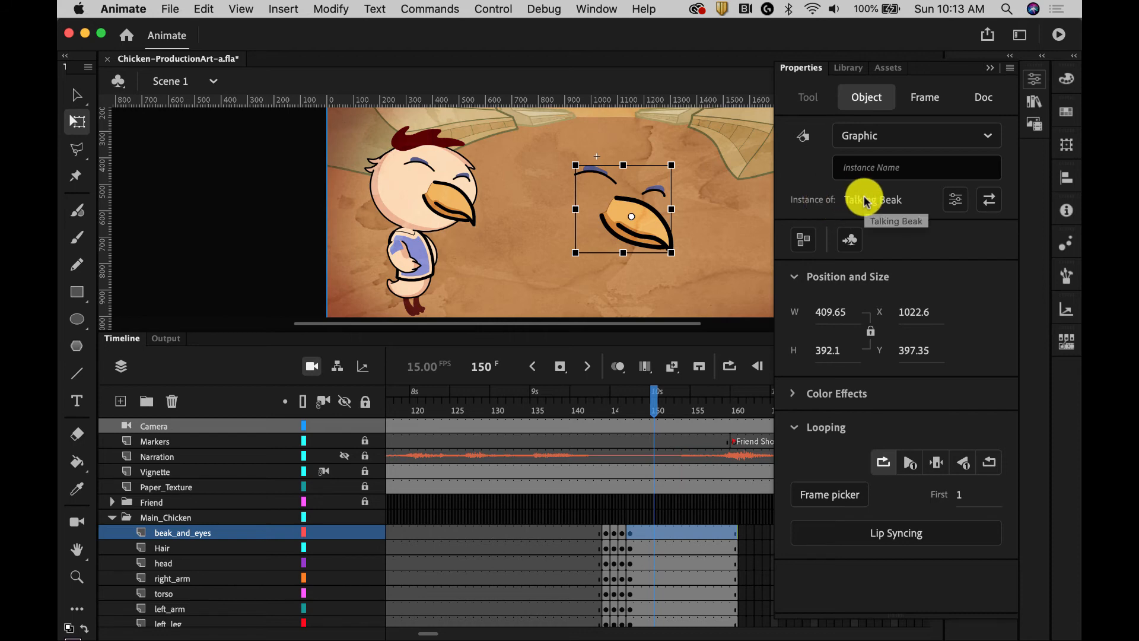
click(465, 210)
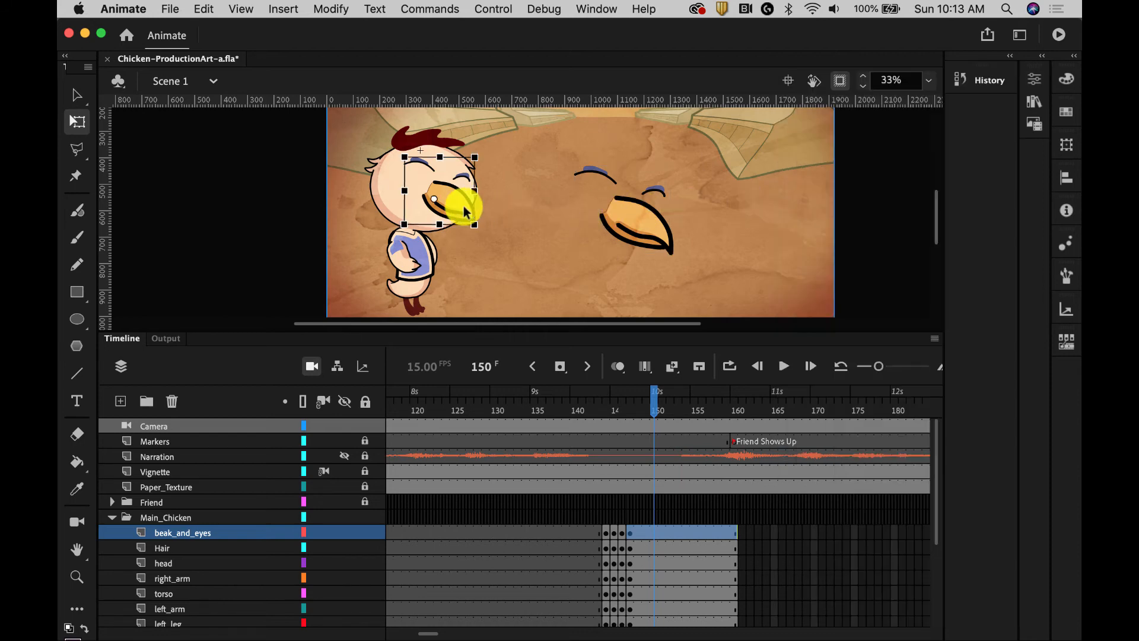
click(1032, 79)
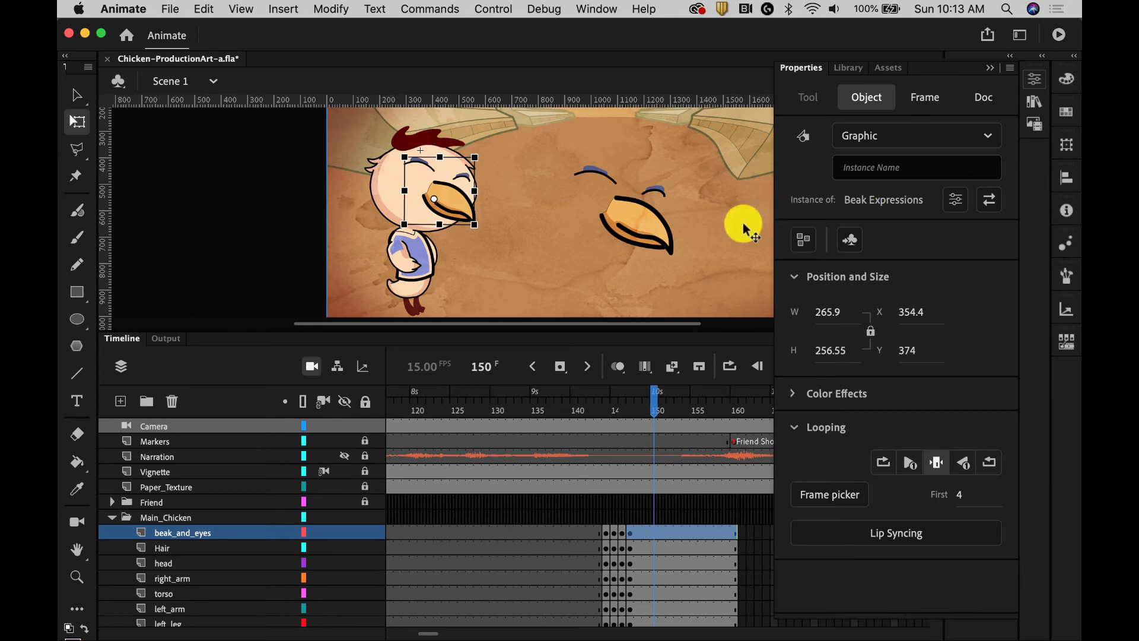
click(653, 222)
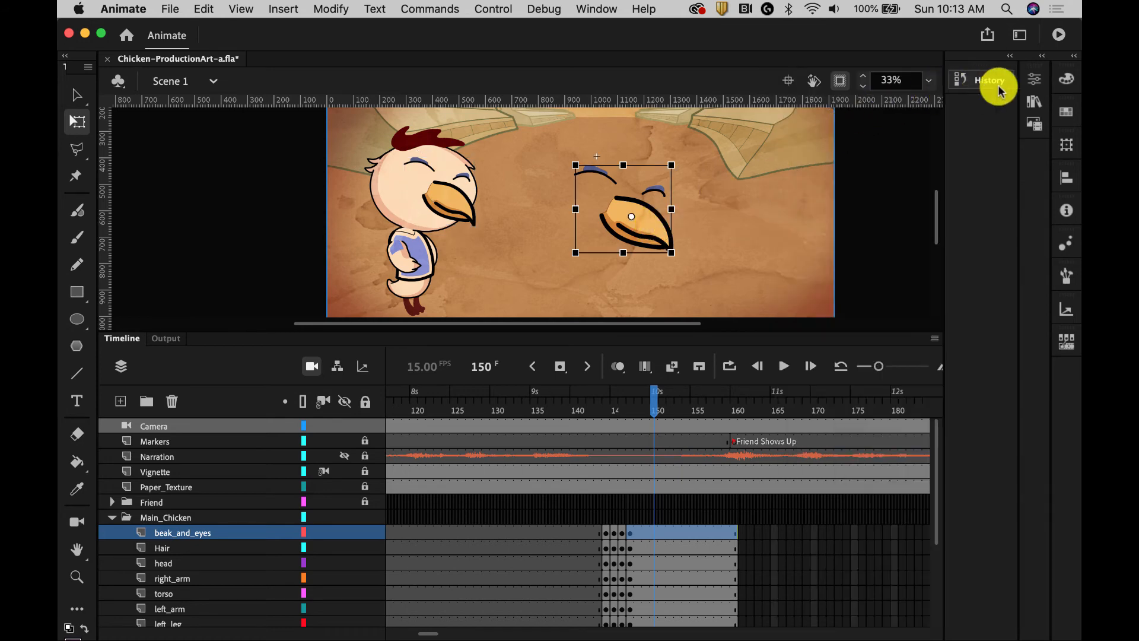
click(1038, 82)
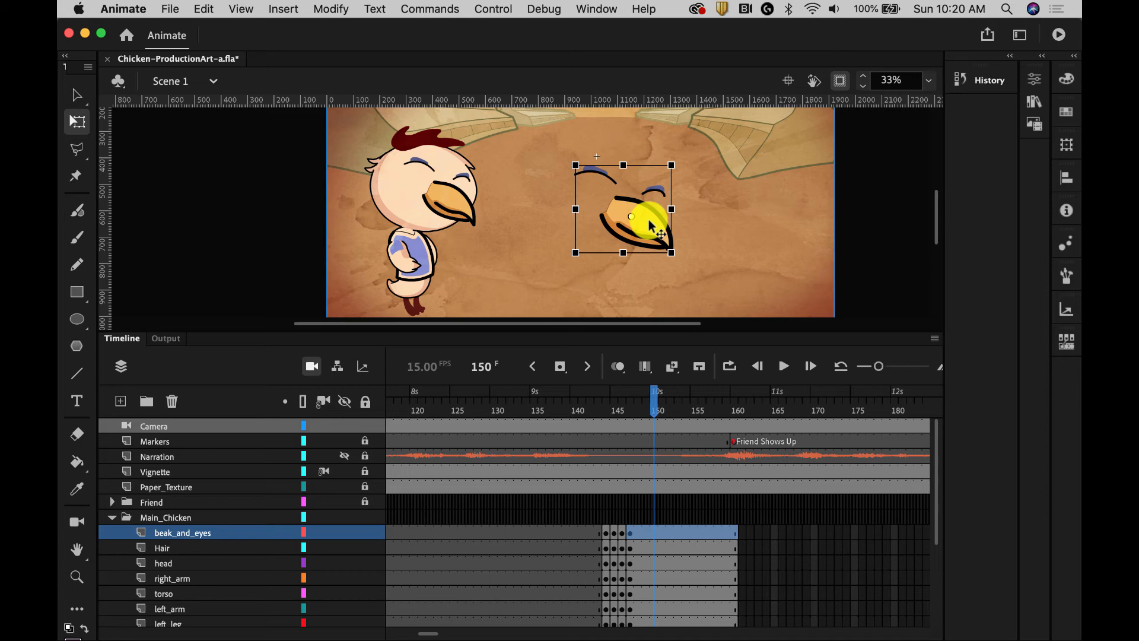
Edit the Talking Beak symbol in place and clear the Eyes layer's keyframes in frames 2 to 4
double_click(650, 225)
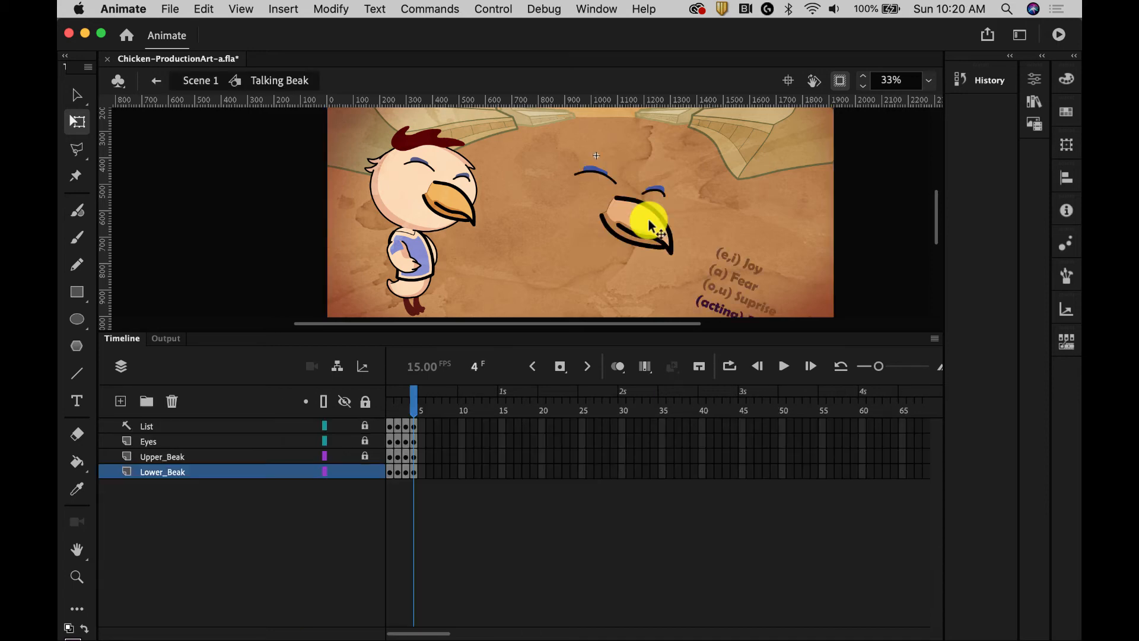
click(397, 441)
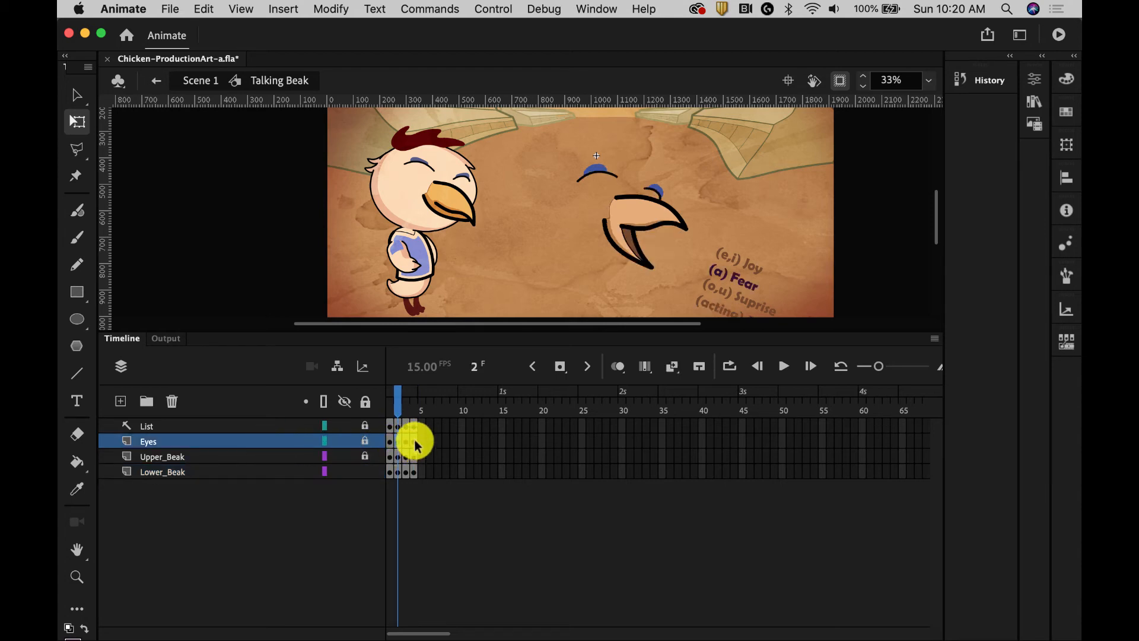
click(415, 445)
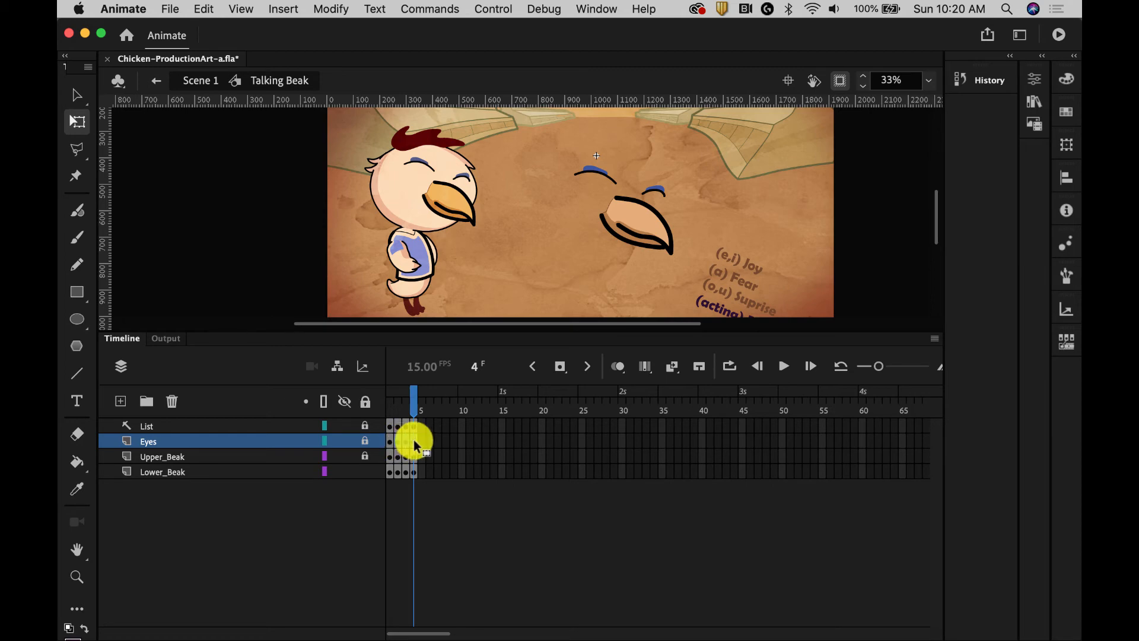
right_click(414, 441)
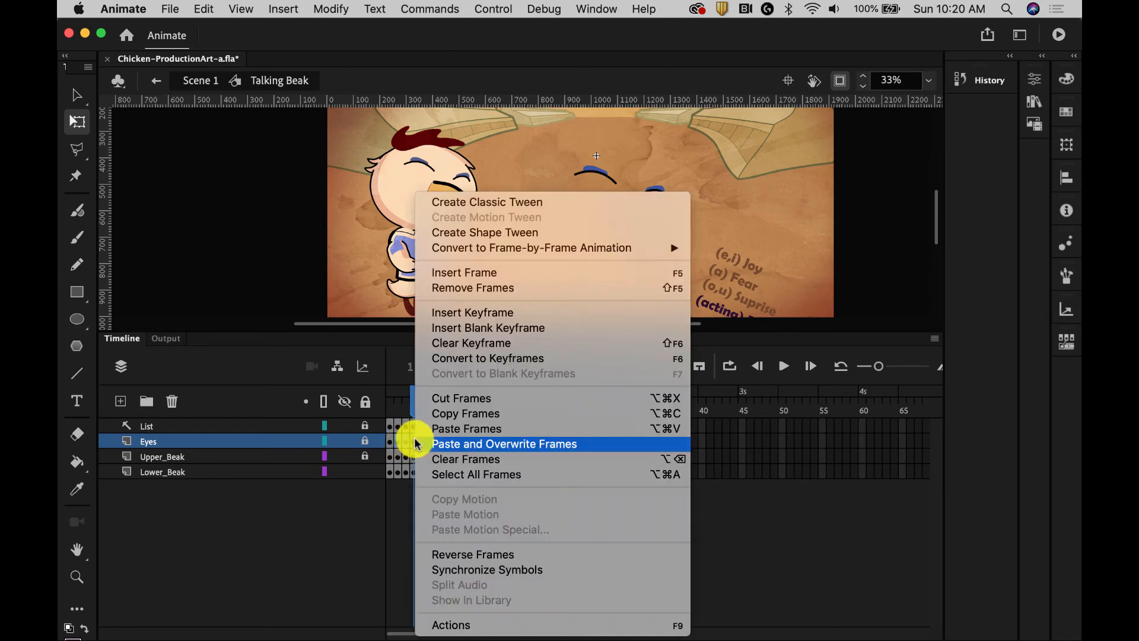
click(466, 343)
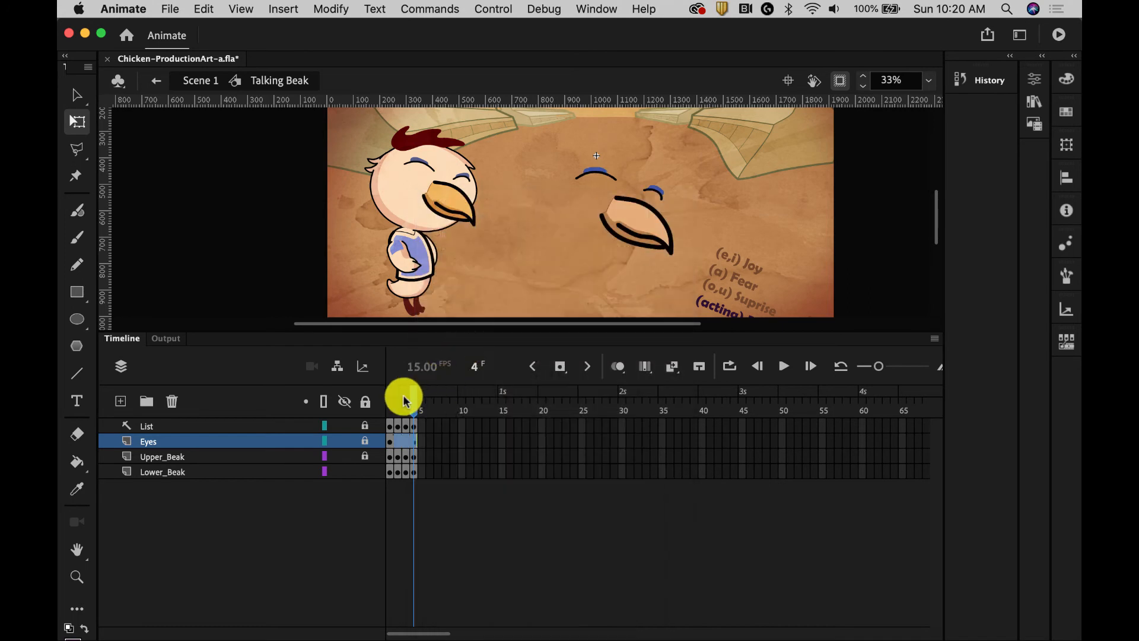
Scrub the Talking Beak timeline and preview its four frames in looped playback
mouse_move(413, 403)
mouse_down()
mouse_move(377, 400)
mouse_move(414, 403)
mouse_up()
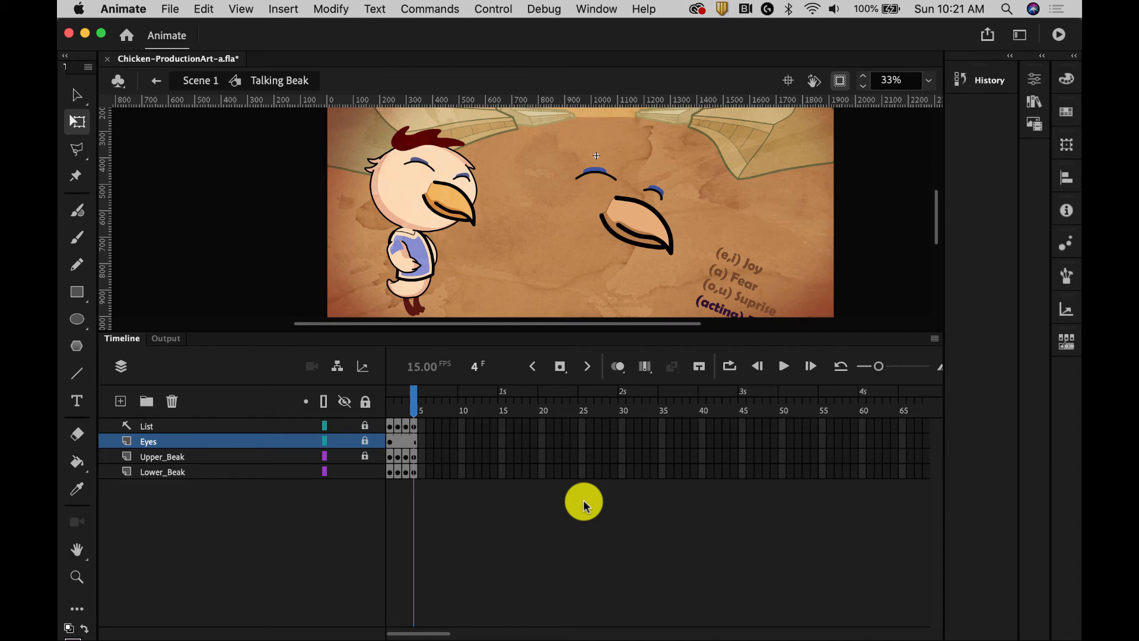
click(726, 368)
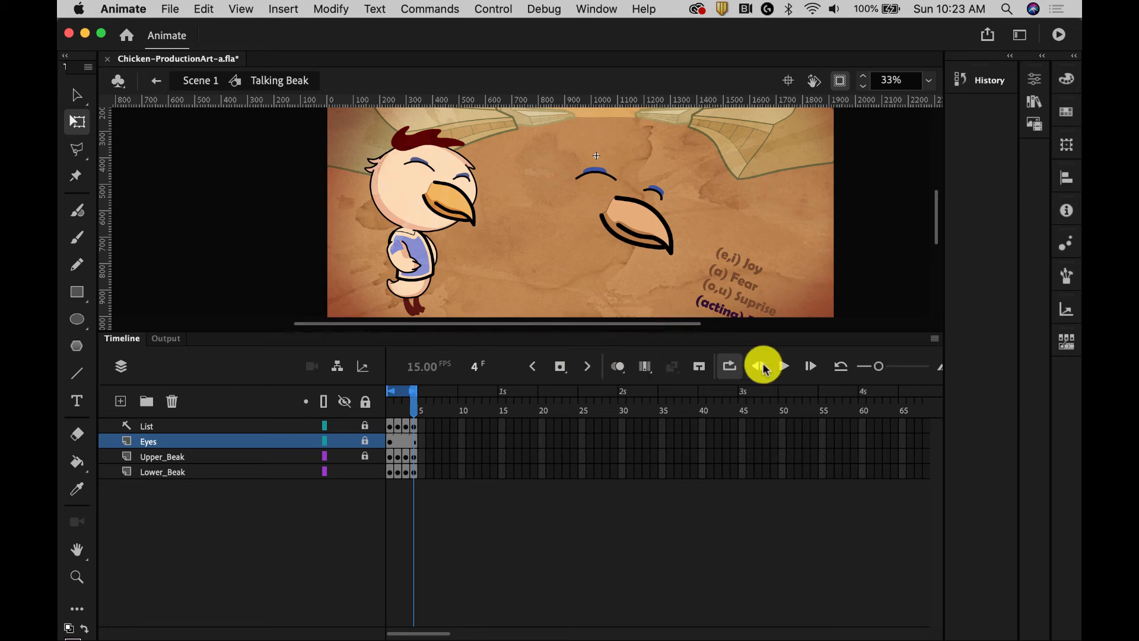
click(780, 366)
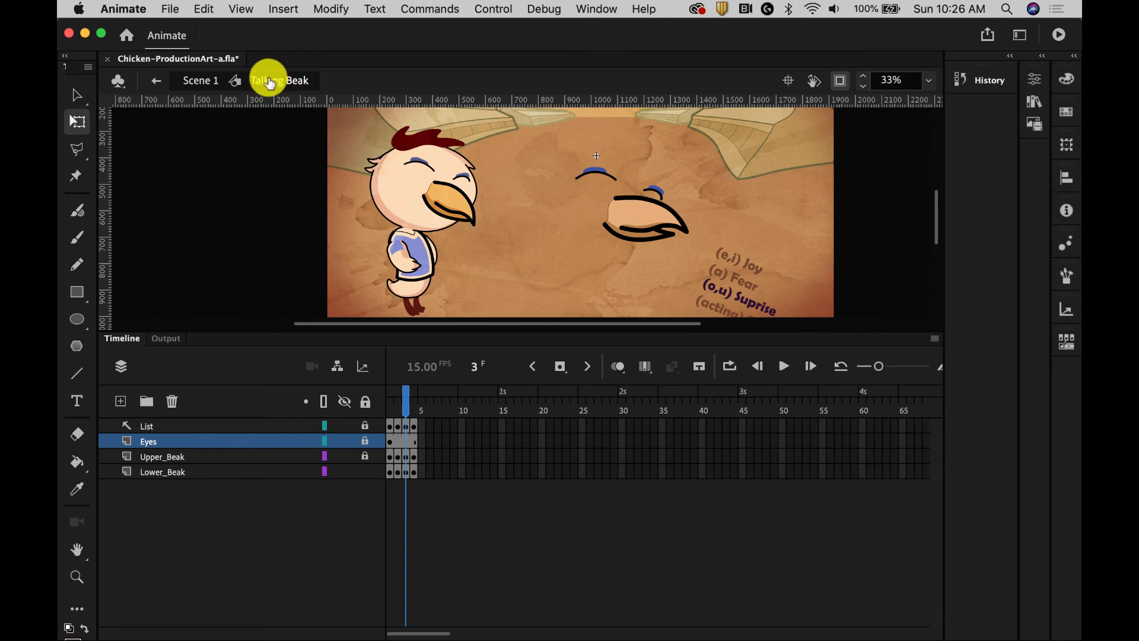
Return to Scene 1 and insert a keyframe at frame 151 on the beak_and_eyes layer
click(195, 84)
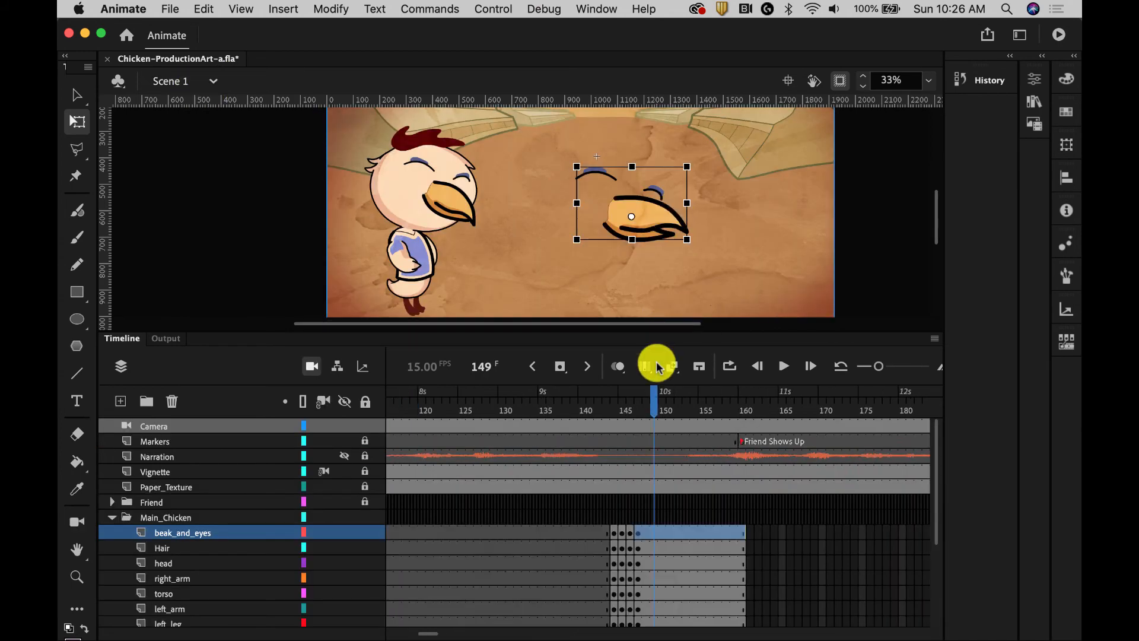
drag(655, 402, 668, 429)
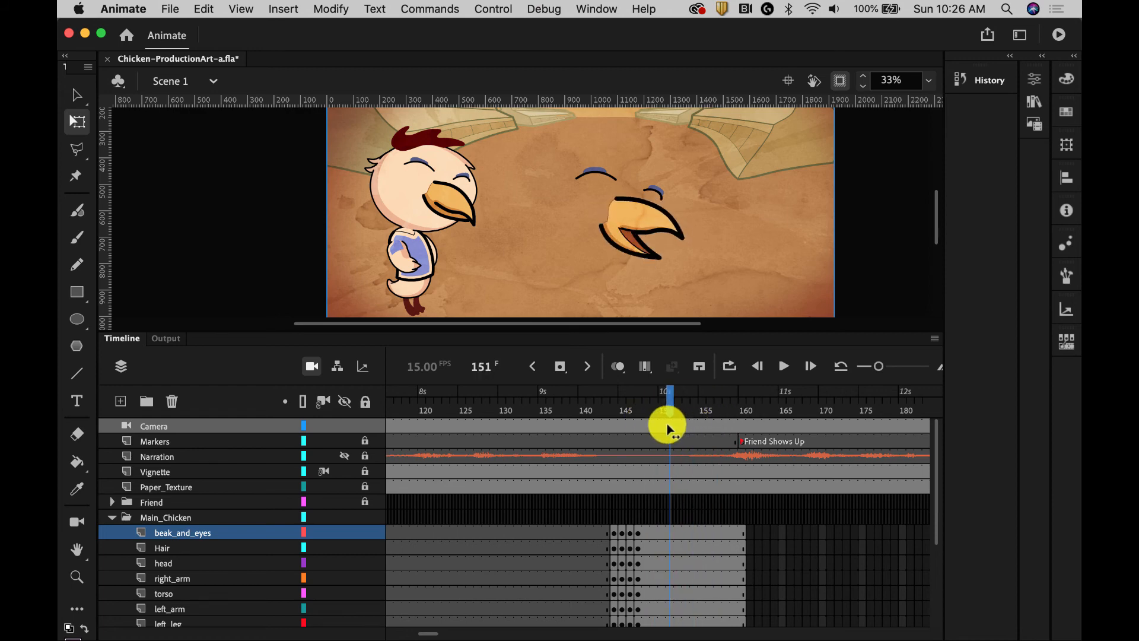
right_click(671, 533)
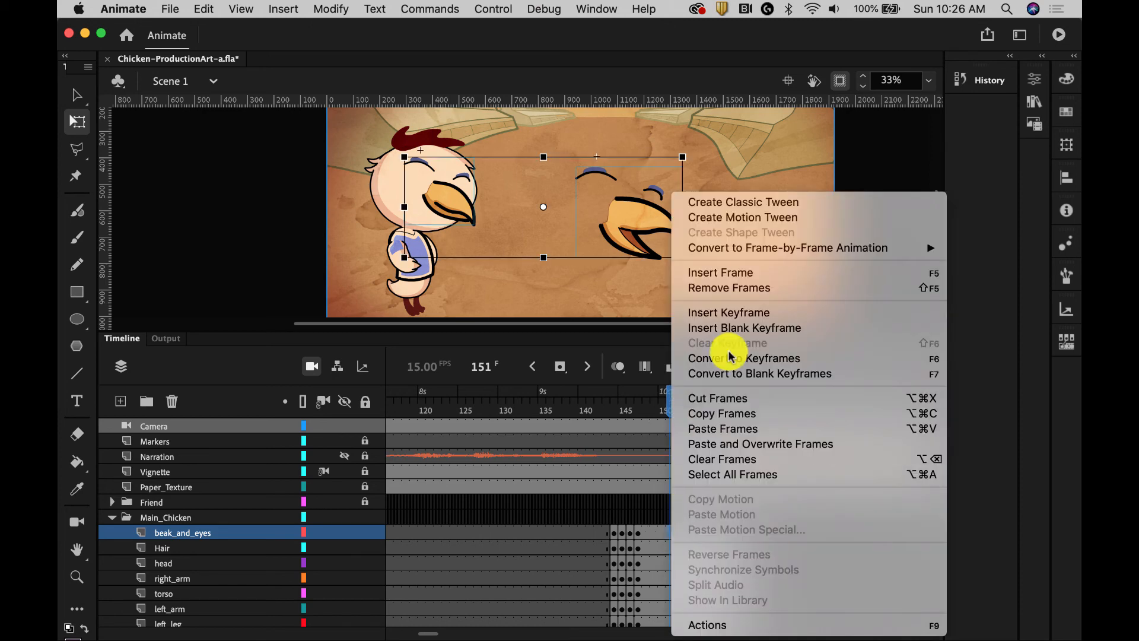
click(741, 312)
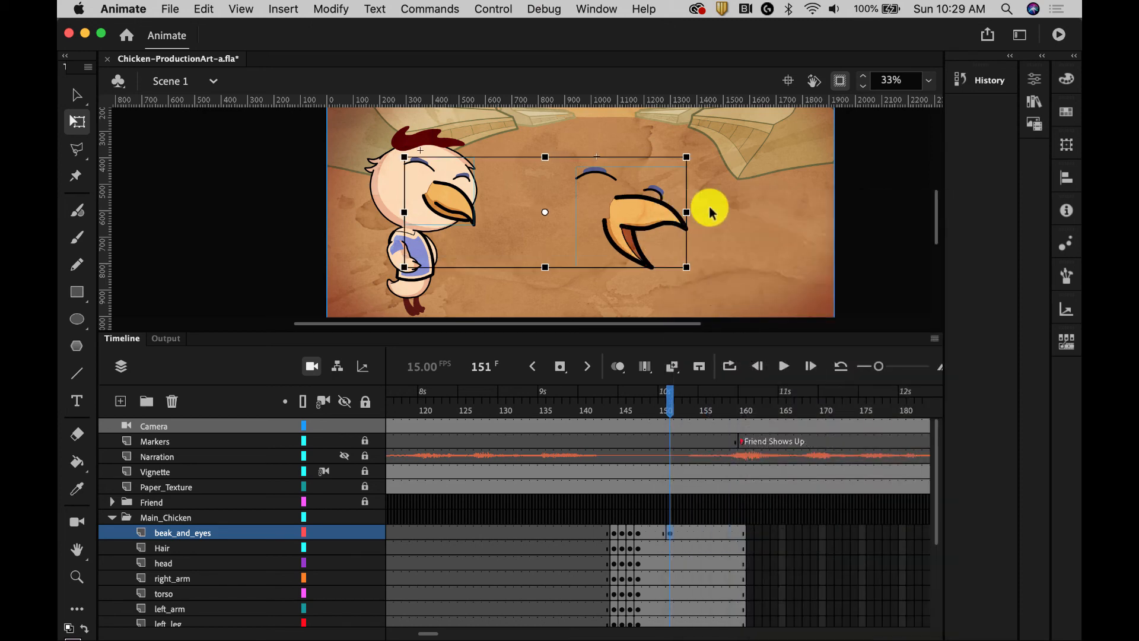
For the Talking Beak instance at frame 151, try pose 4 in the Frame Picker and settle on pose 1
click(710, 212)
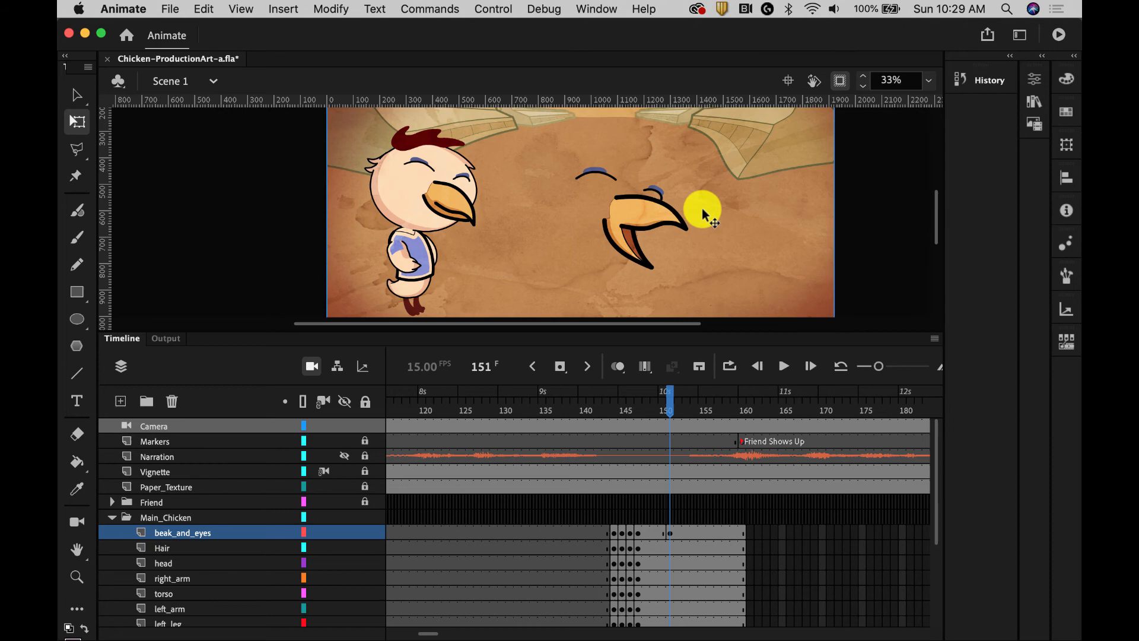
click(656, 211)
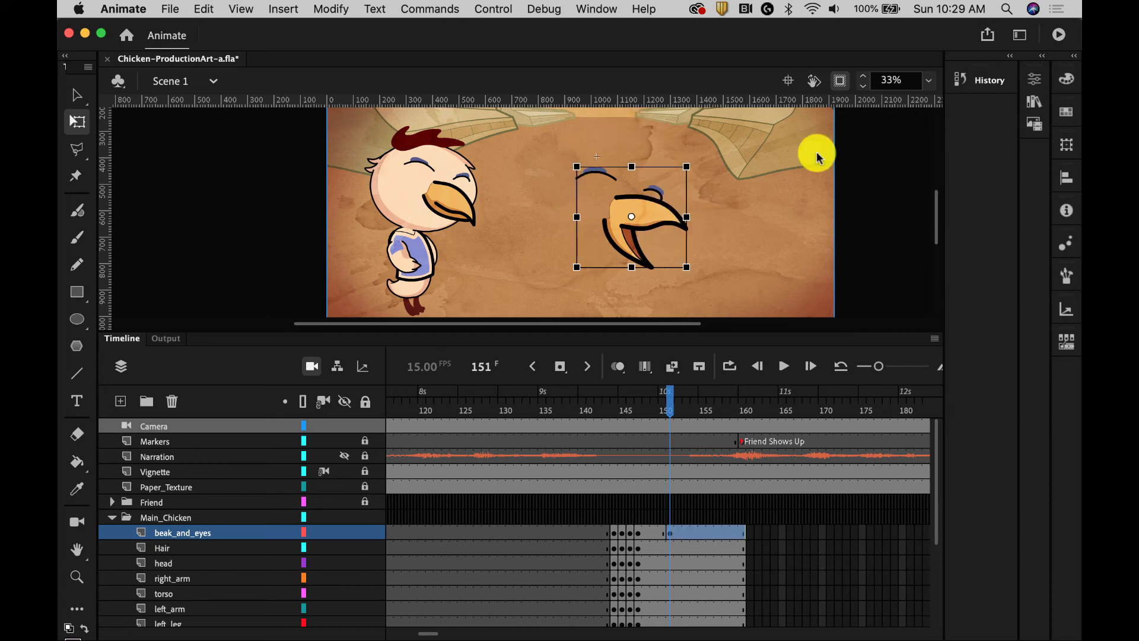
click(1035, 83)
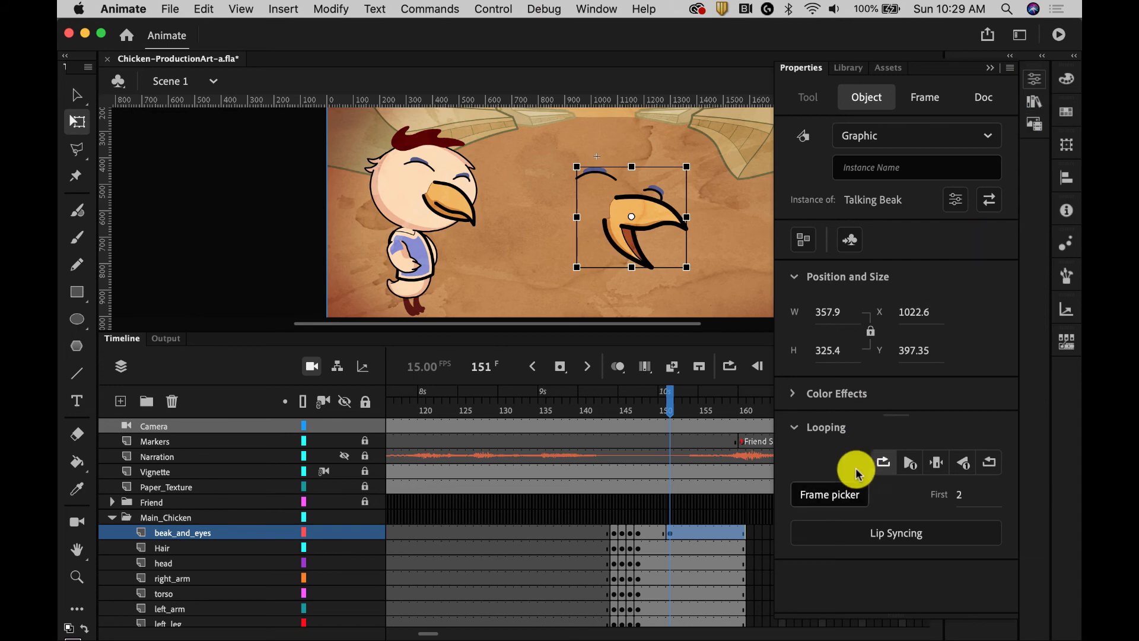
click(850, 496)
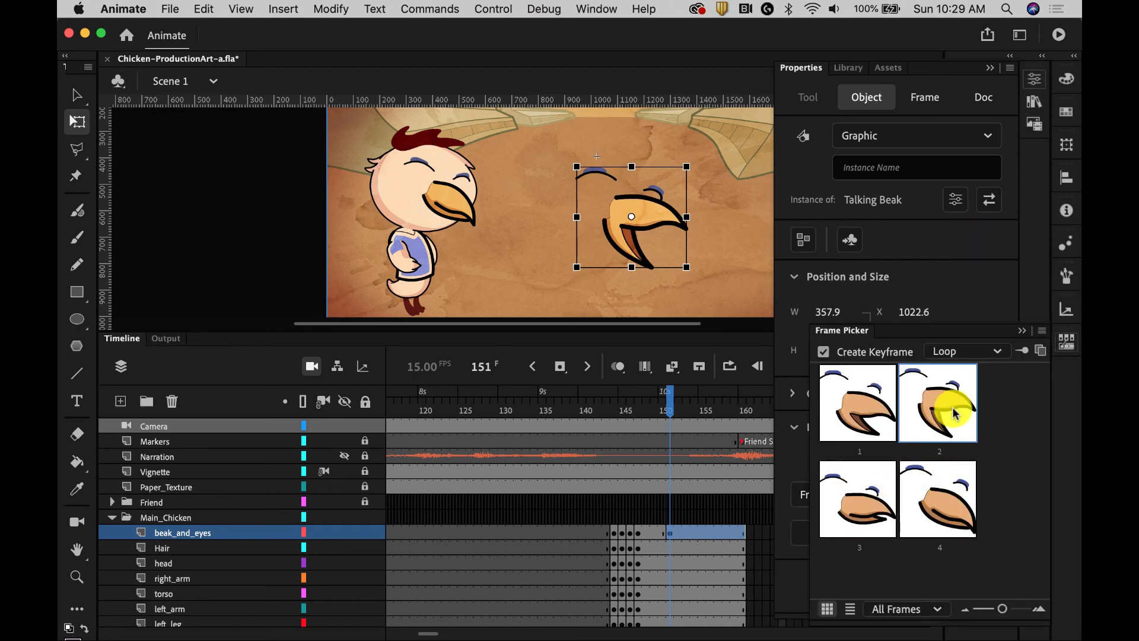
click(941, 484)
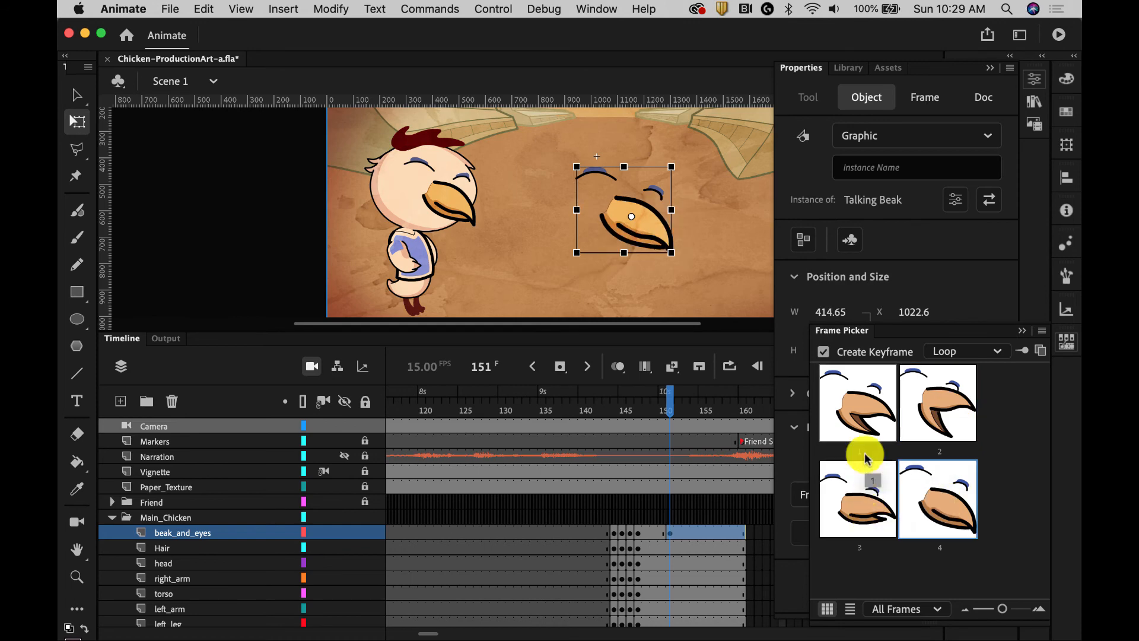
click(860, 442)
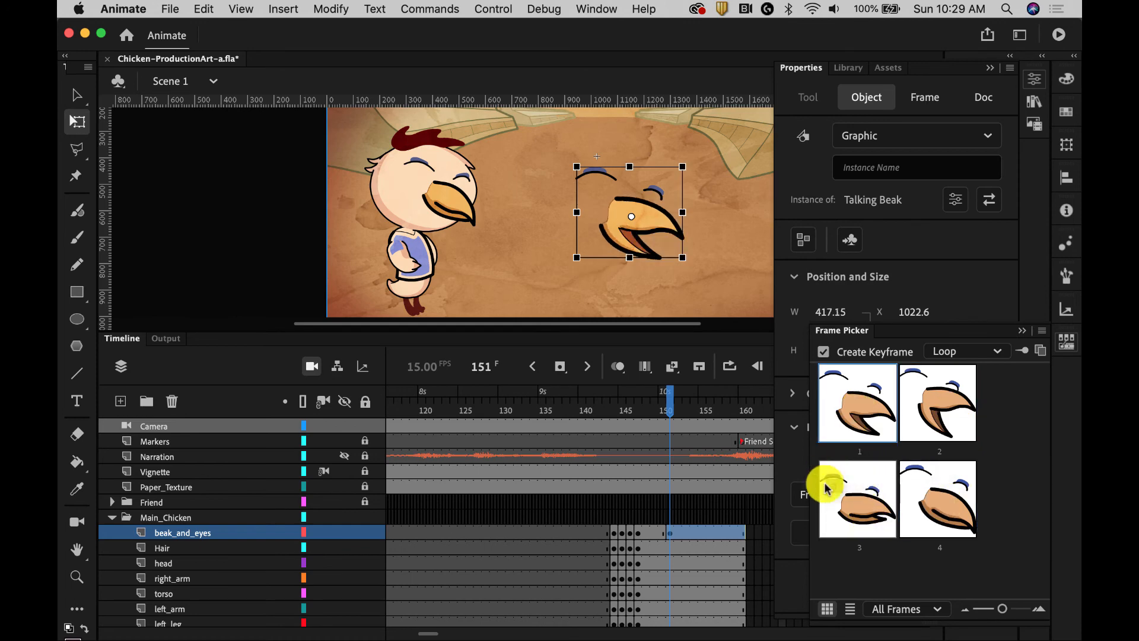
Insert another keyframe at frame 153 on the beak_and_eyes layer
click(676, 406)
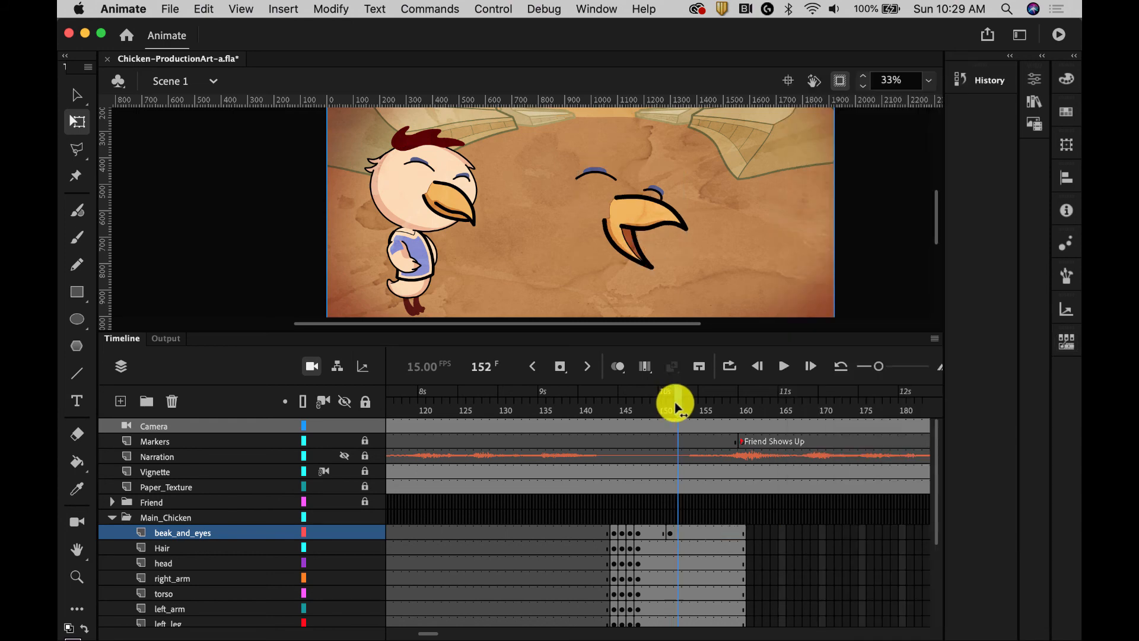
drag(677, 406, 683, 399)
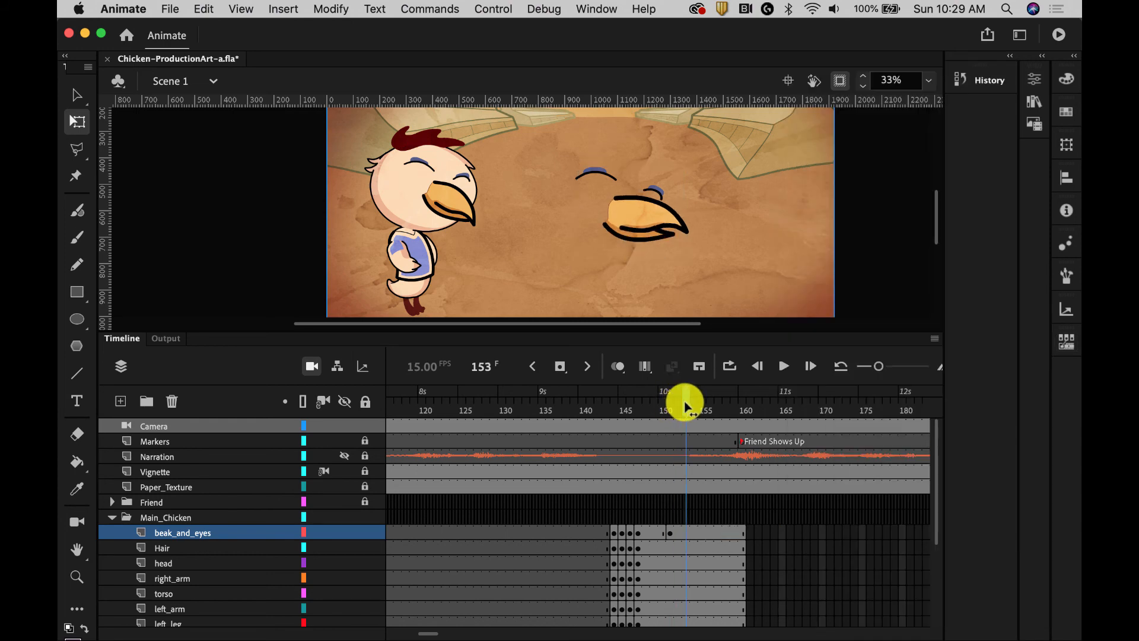
right_click(685, 534)
click(754, 313)
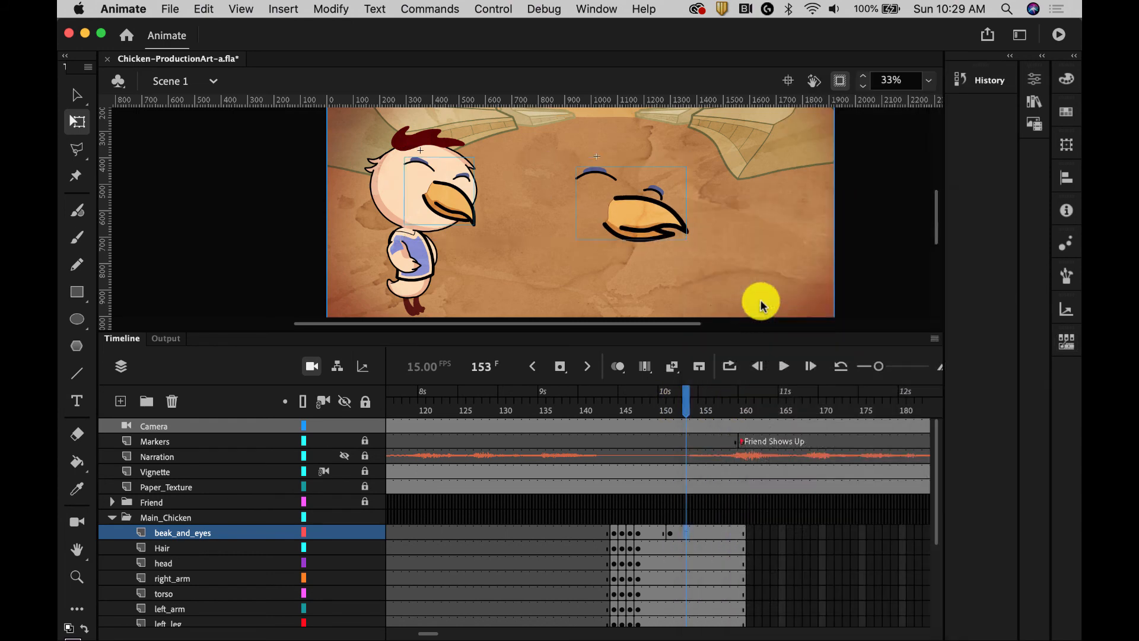
For the Talking Beak instance at frame 153, choose pose 2 in the Frame Picker and check the playhead frame on the stage
click(710, 208)
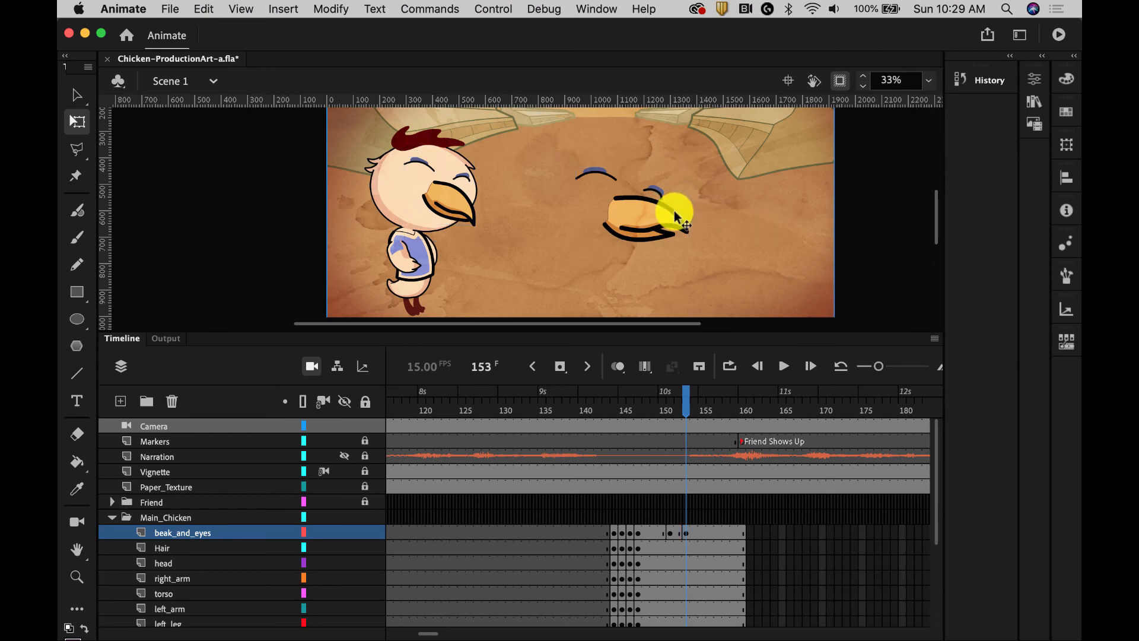
click(666, 216)
click(1031, 86)
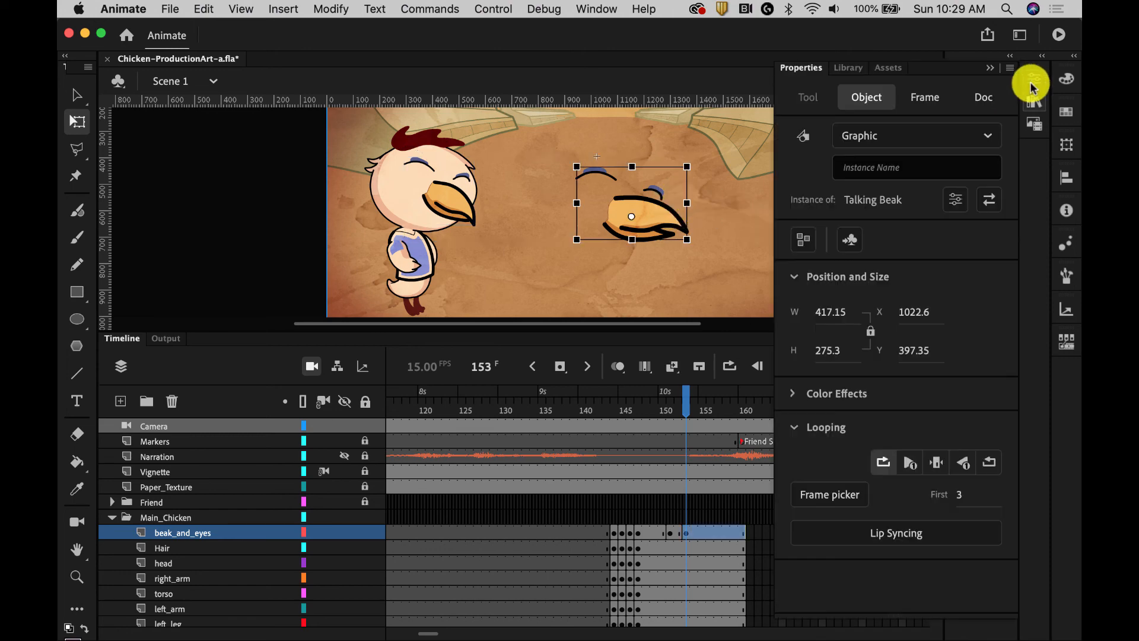
click(824, 494)
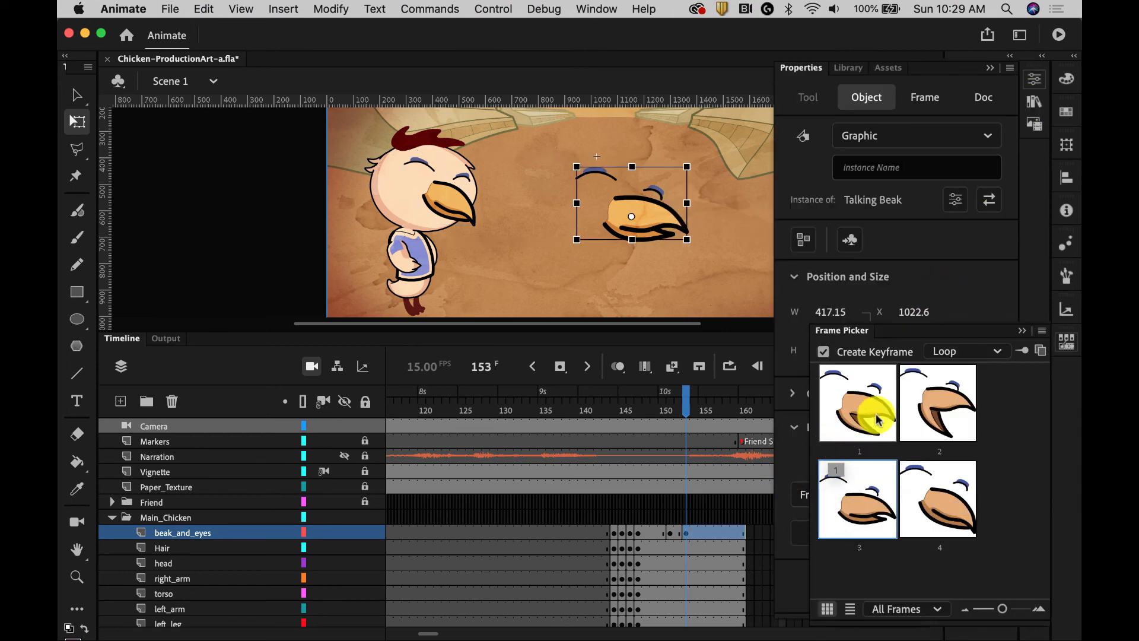
click(935, 407)
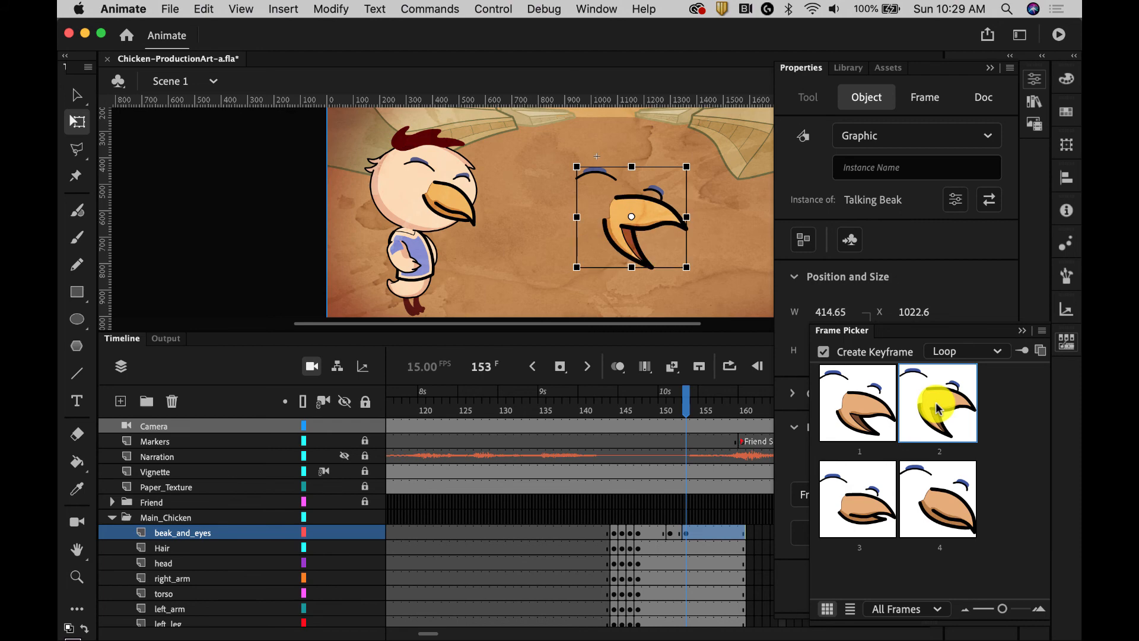
click(990, 67)
click(688, 407)
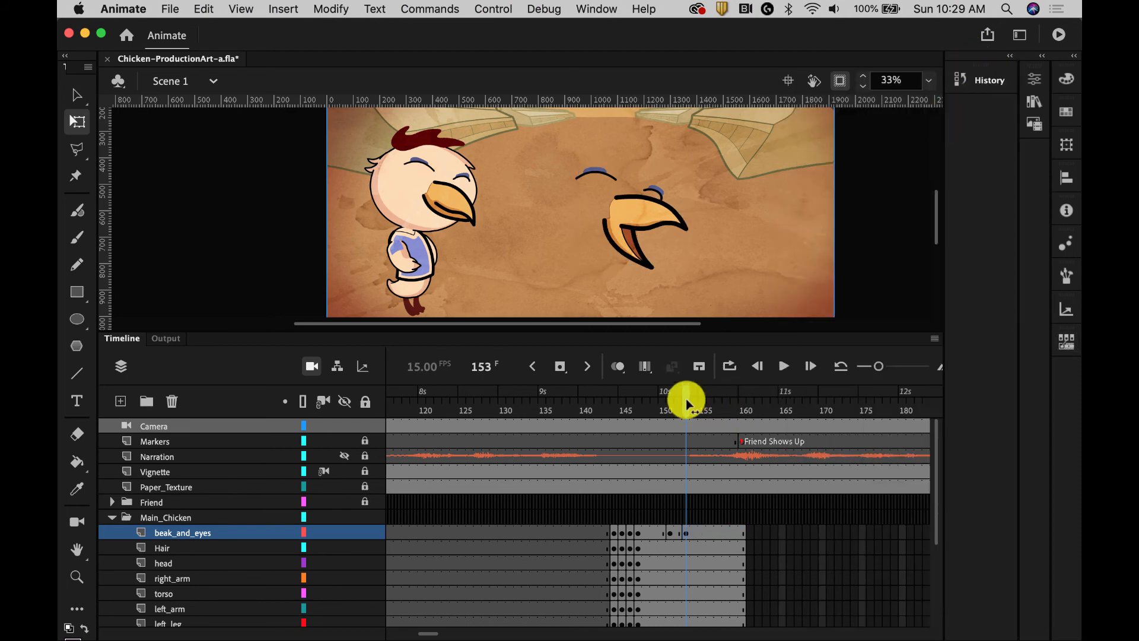
mouse_move(688, 406)
mouse_down()
mouse_move(649, 407)
mouse_move(732, 409)
mouse_move(633, 425)
mouse_move(686, 419)
mouse_up()
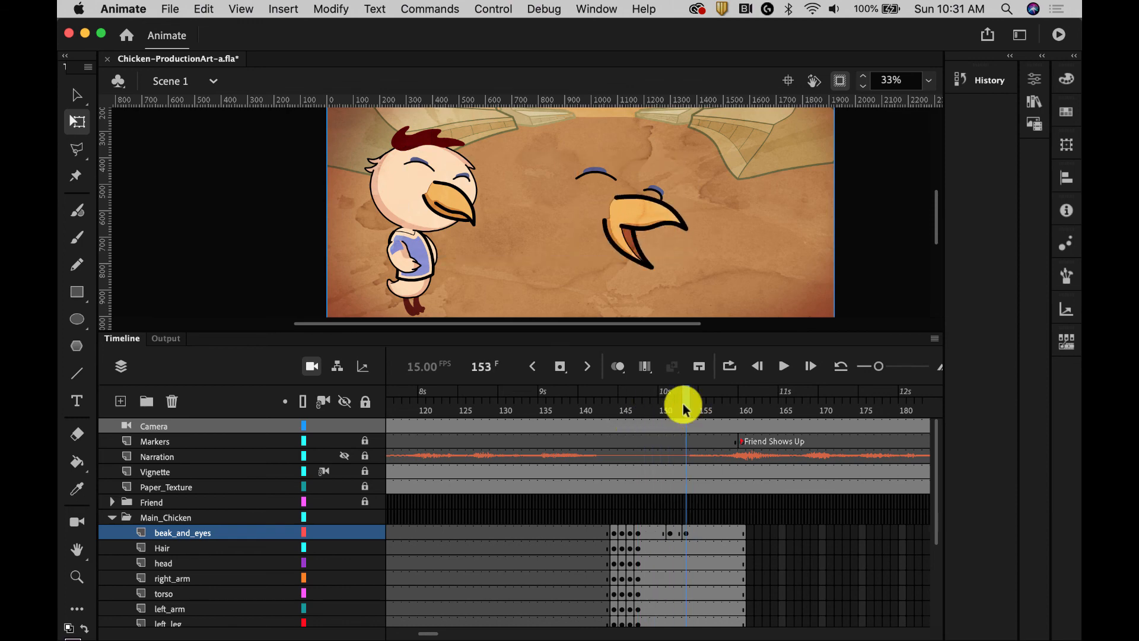
Set the looping of the Talking Beak instance at frame 153 to play a single frame
click(660, 226)
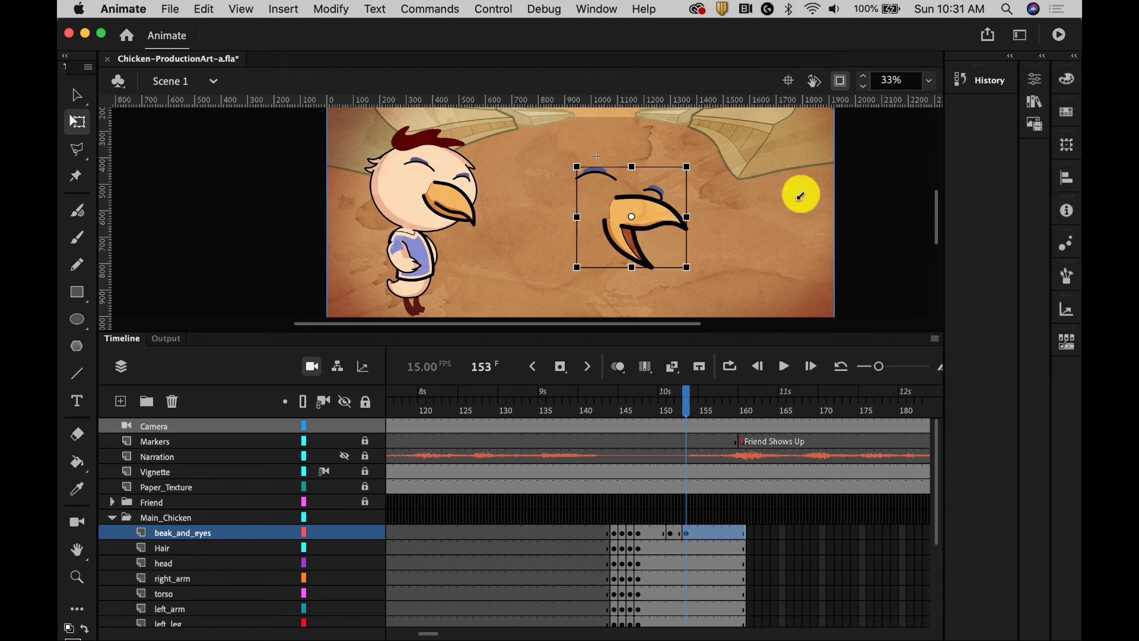
click(1034, 79)
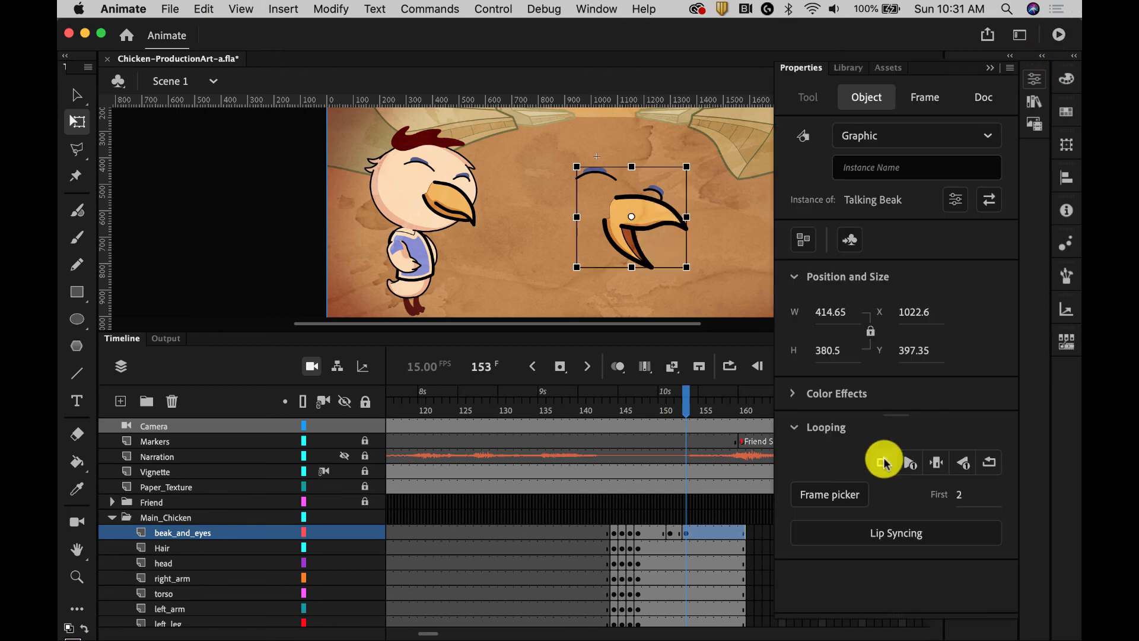
click(937, 464)
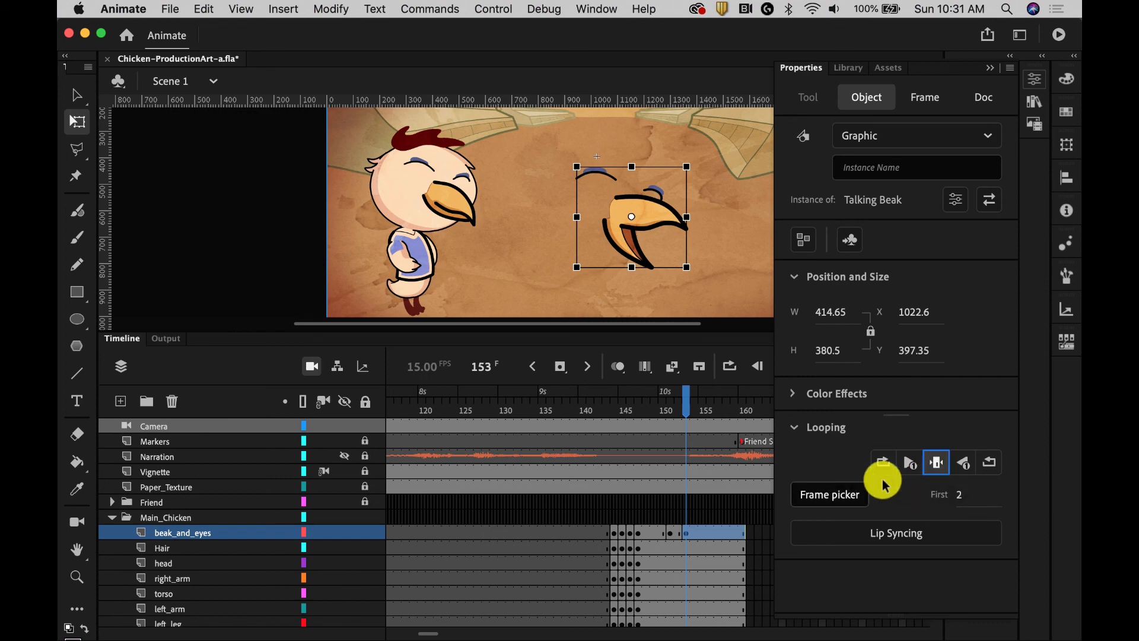
Set the Talking Beak at frame 151 to single-frame looping as well and scrub between frames 151 and 153
click(669, 532)
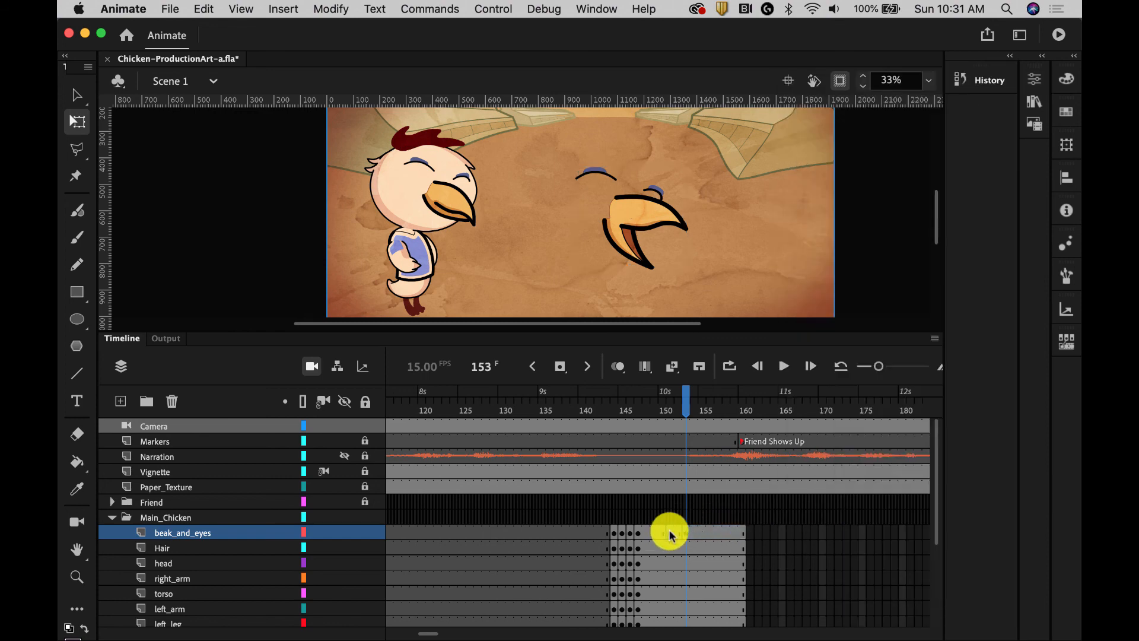
click(700, 224)
click(666, 233)
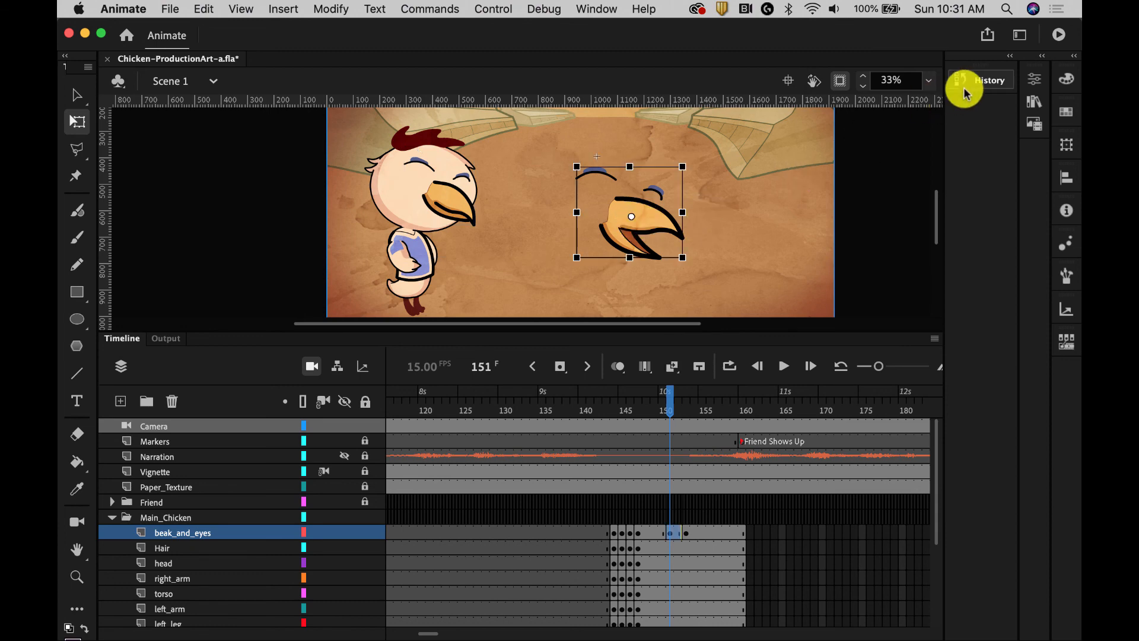
click(1032, 89)
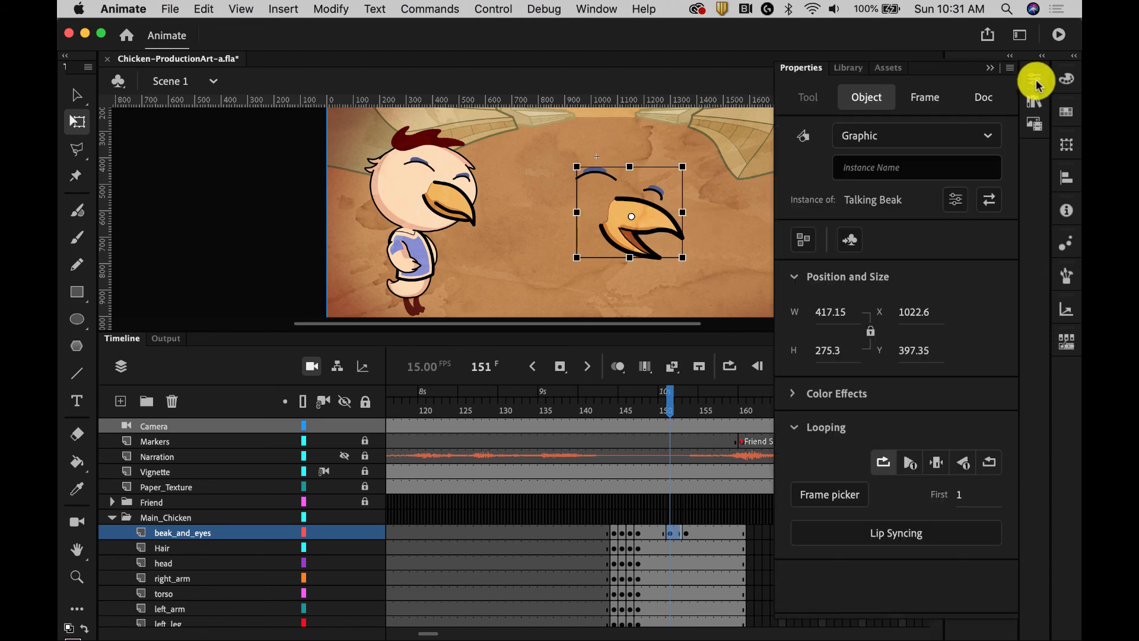
click(934, 466)
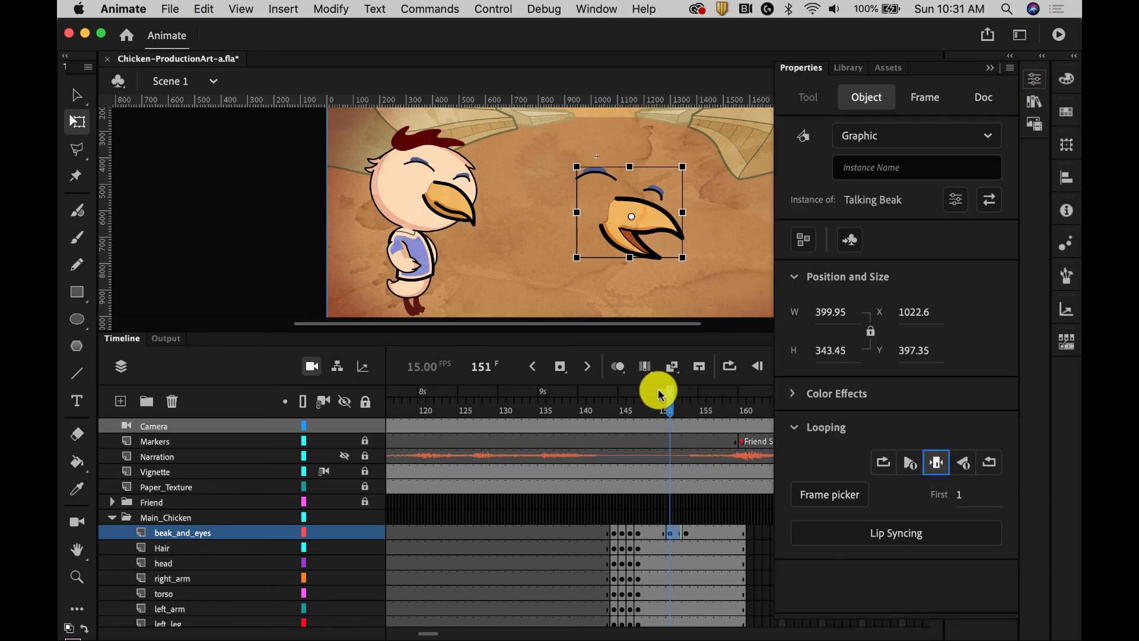
click(988, 68)
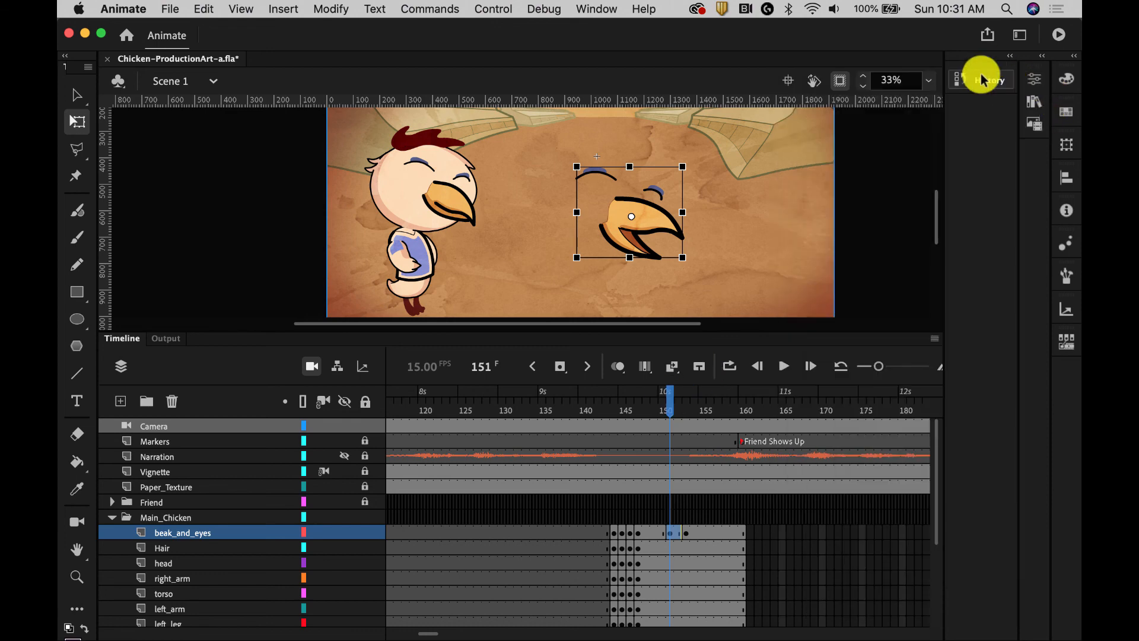
mouse_move(668, 397)
mouse_down()
mouse_move(717, 399)
mouse_move(686, 401)
mouse_up()
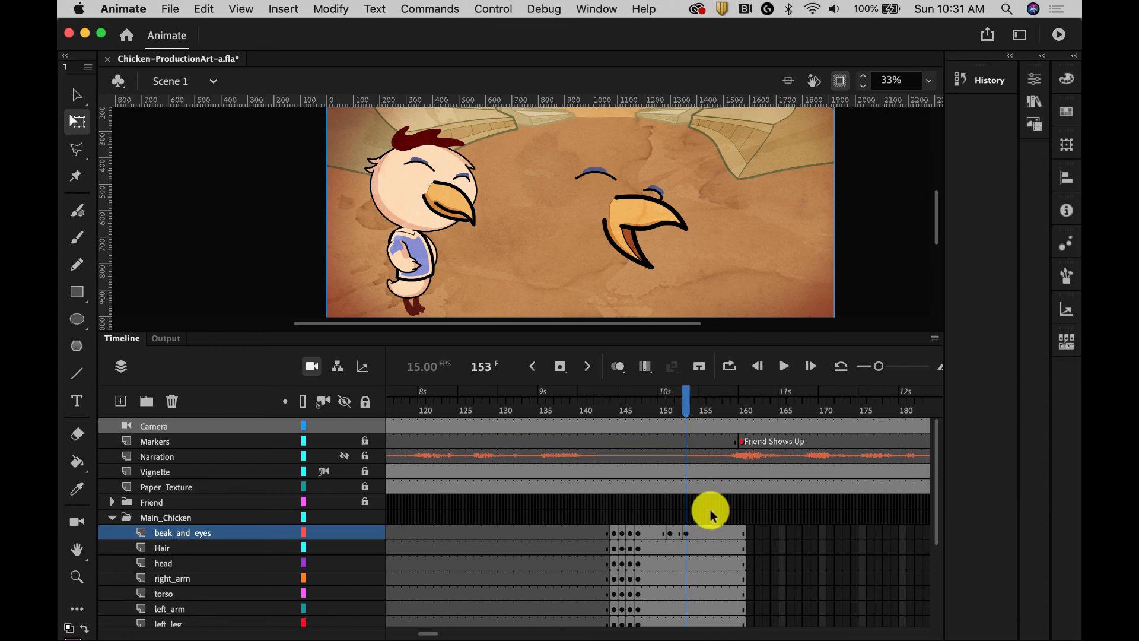
Rearrange the beak_and_eyes keyframes so they sit at frames 149 and 154, and go to frame 154
click(670, 531)
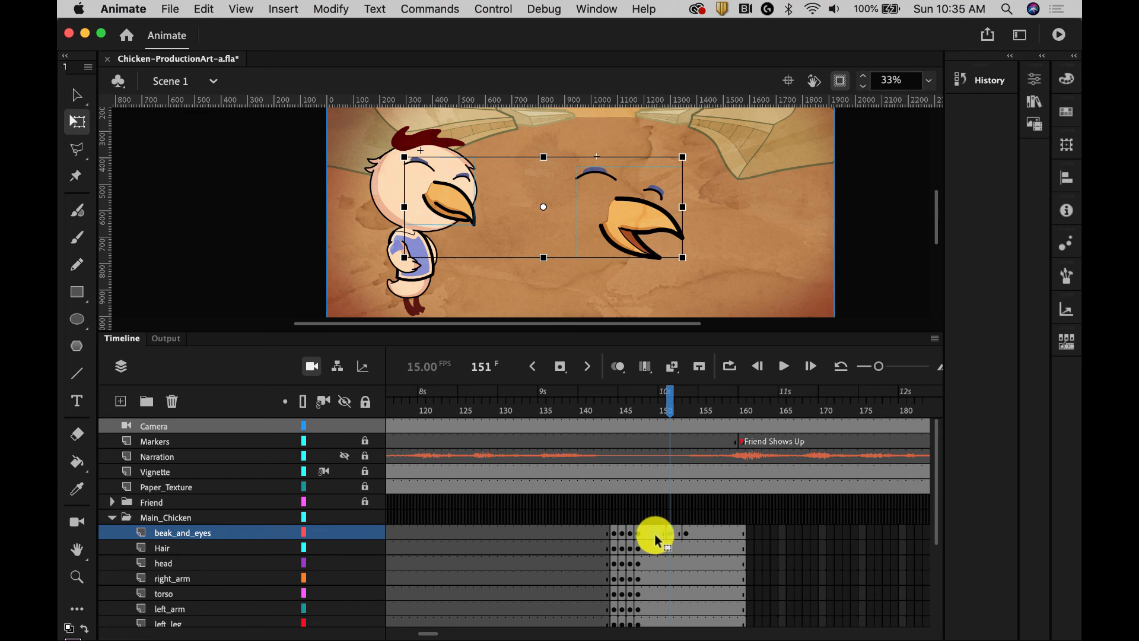
drag(655, 534, 694, 532)
click(686, 533)
drag(692, 401, 694, 437)
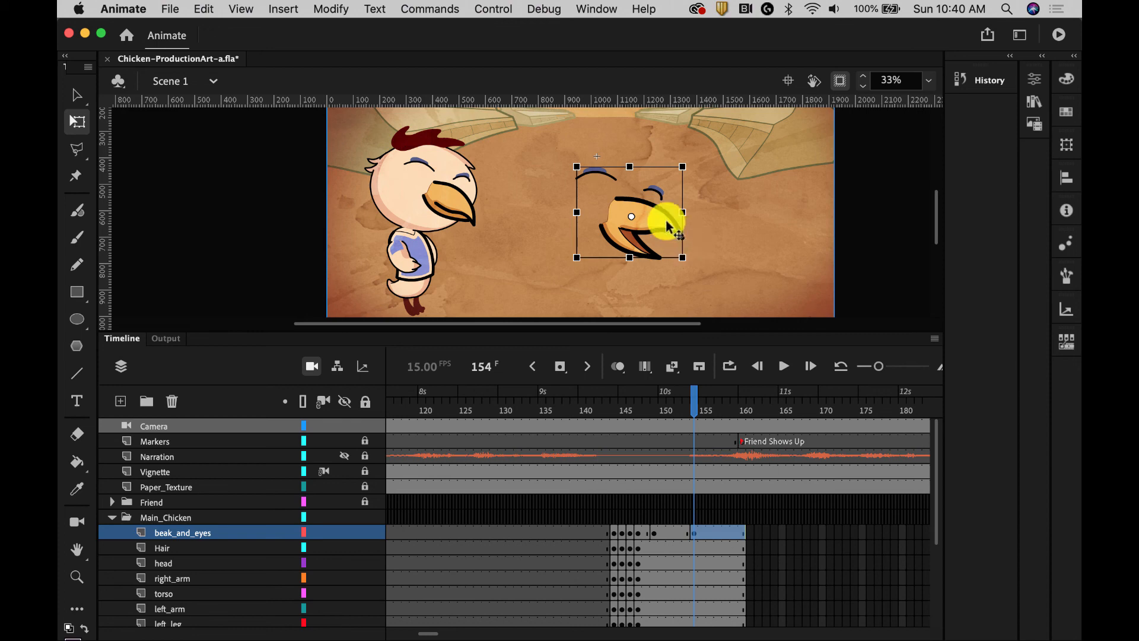
Swap the Talking Beak instance at frame 154 for the Beak Expressions symbol
click(1035, 79)
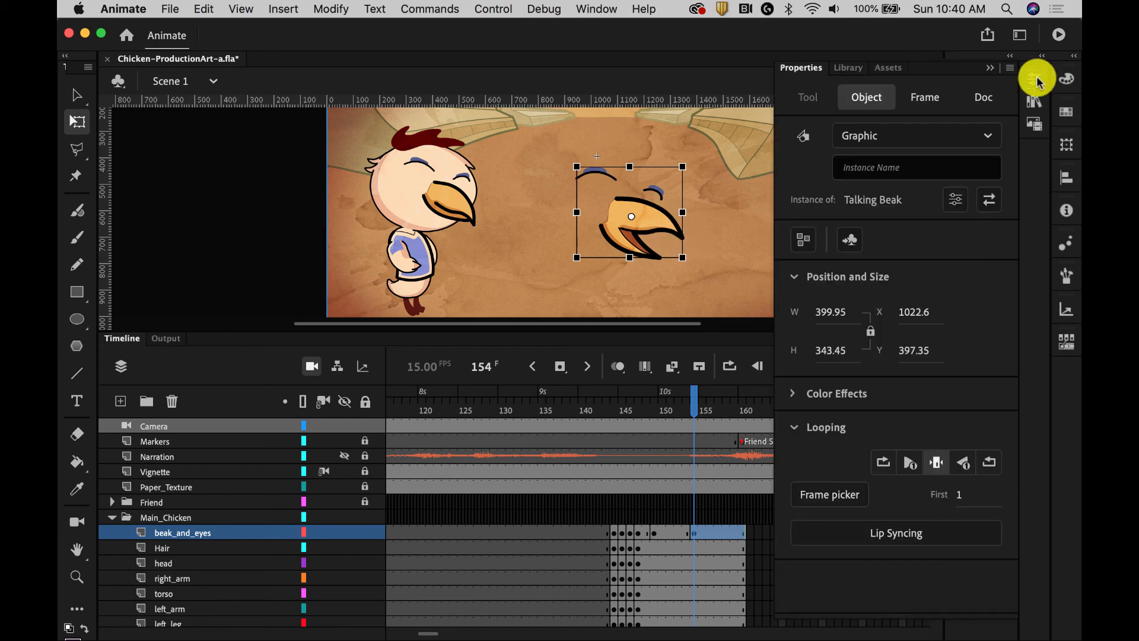
click(989, 200)
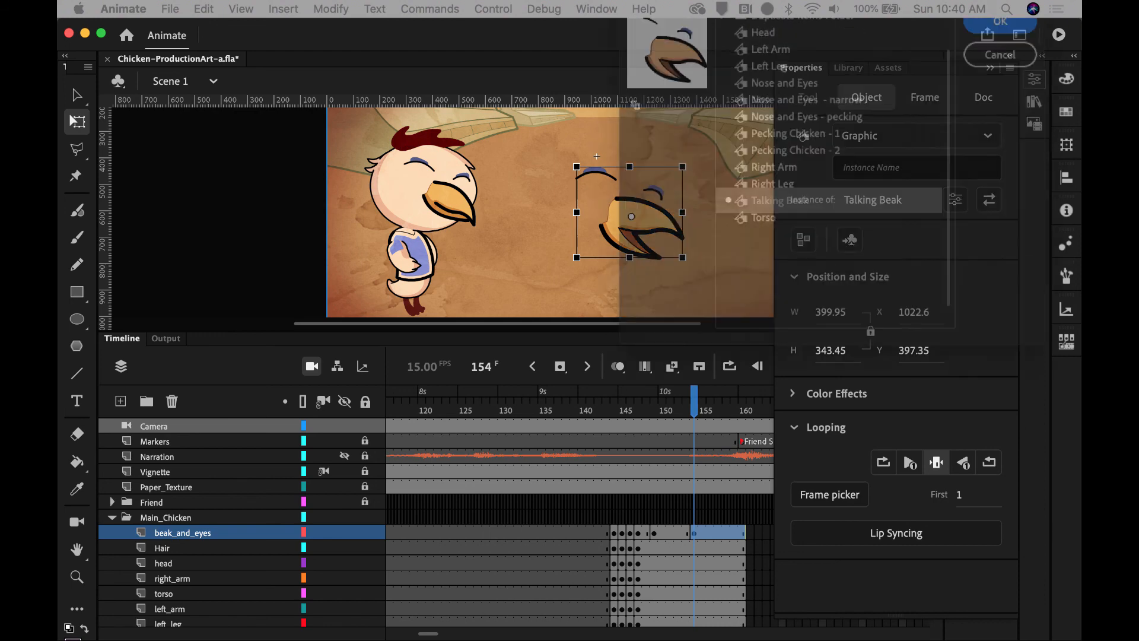
scroll(829, 231, up, 3)
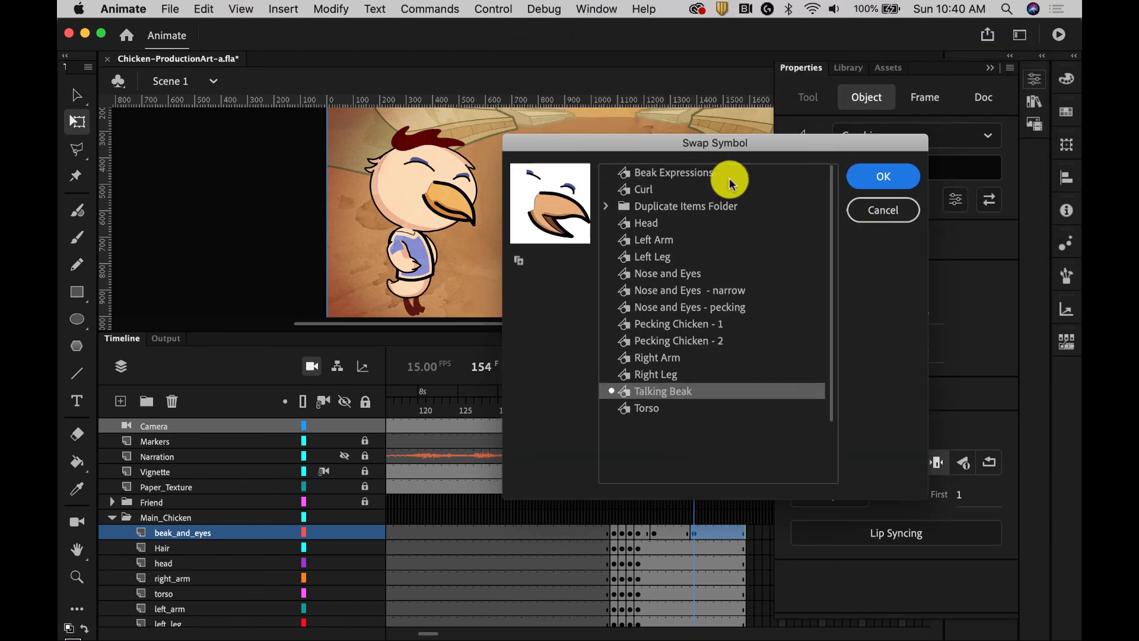
click(661, 173)
click(884, 177)
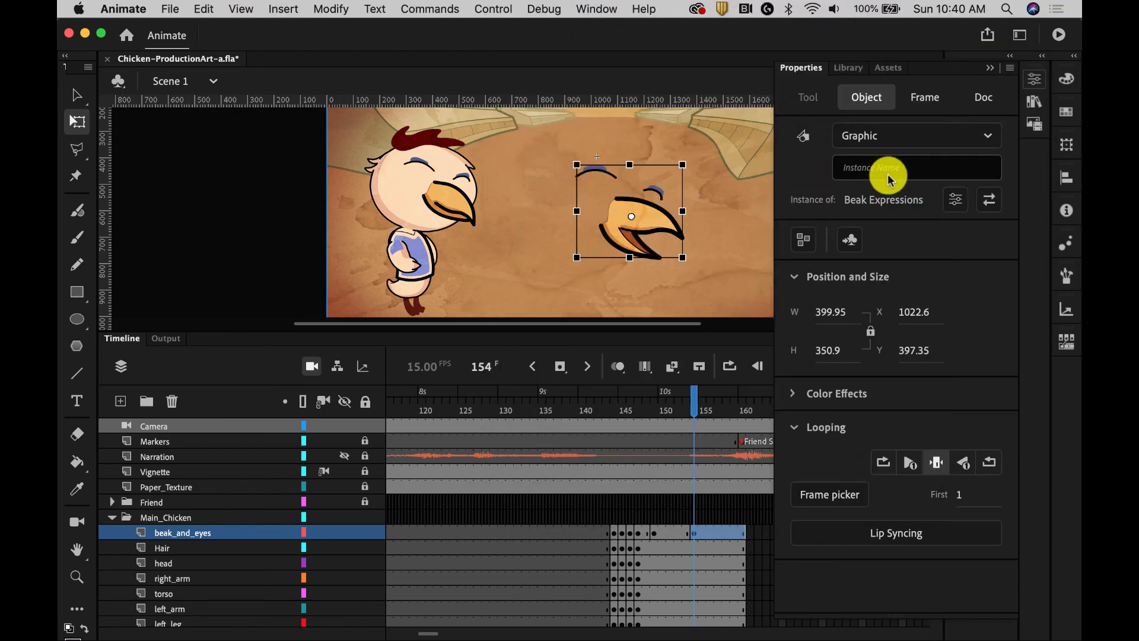
Open the Beak Expressions symbol from frame 154, look through its timeline frames, and return to Scene 1
click(694, 399)
mouse_move(694, 400)
mouse_down()
mouse_move(704, 393)
mouse_move(694, 399)
mouse_up()
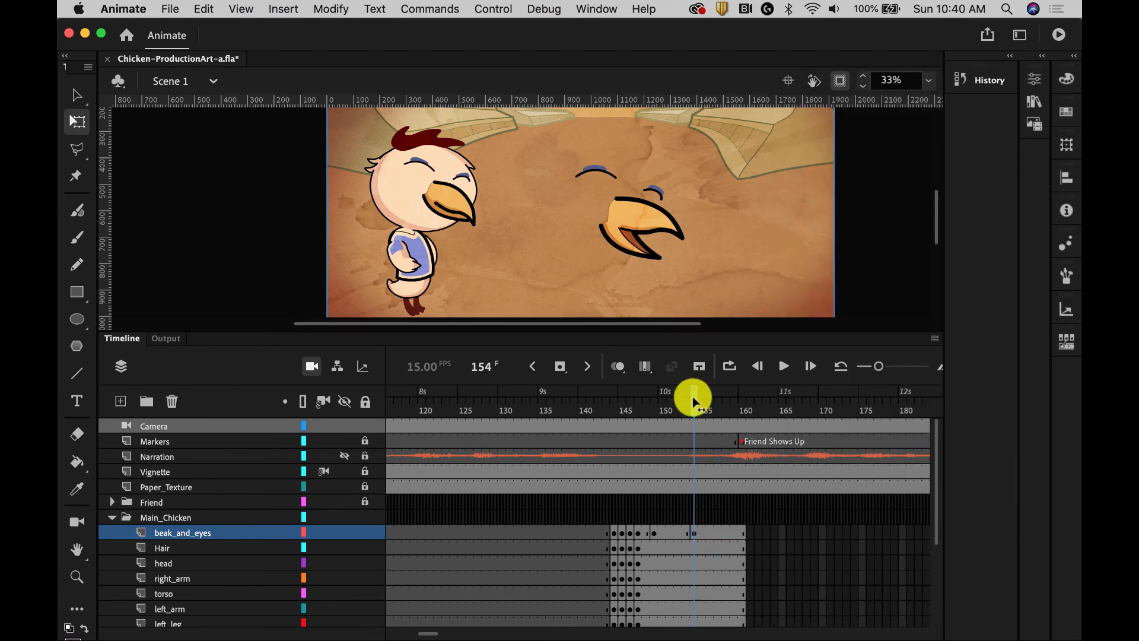
double_click(657, 237)
mouse_move(389, 399)
mouse_down()
mouse_move(427, 401)
mouse_move(393, 408)
mouse_up()
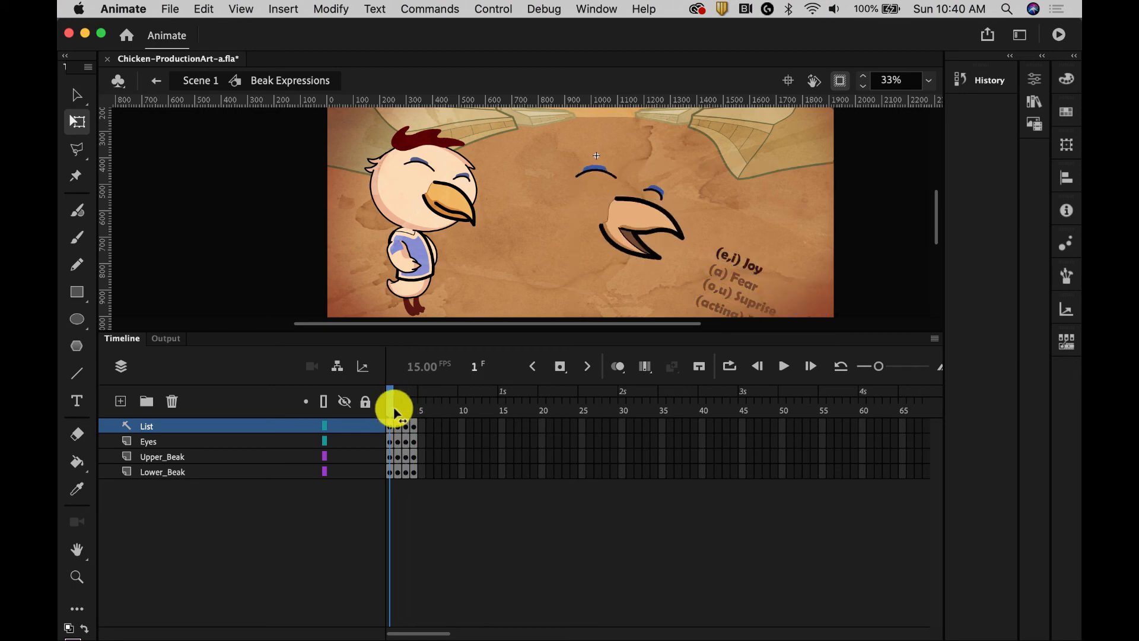
click(188, 81)
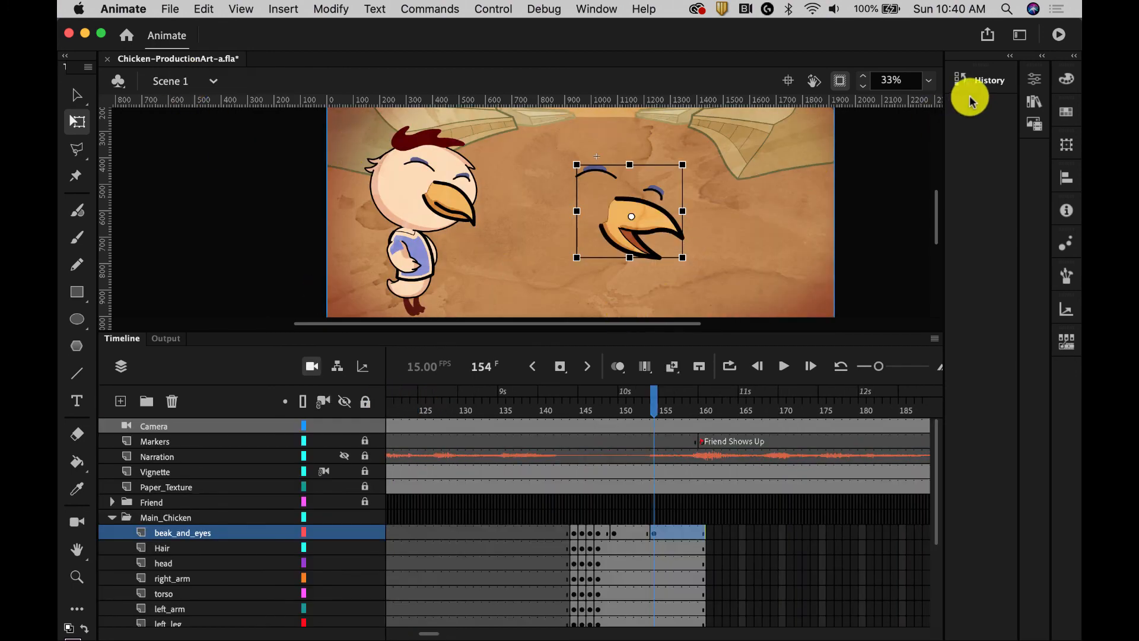
Swap the Beak Expressions instance at frame 154 back to the Talking Beak symbol
click(1035, 78)
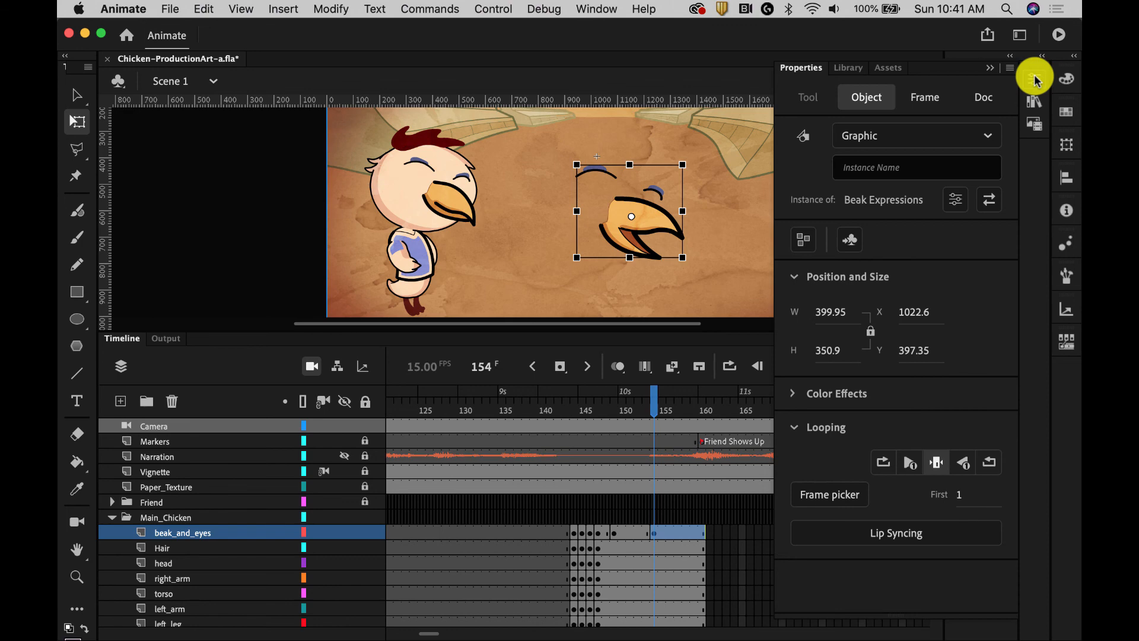
click(989, 199)
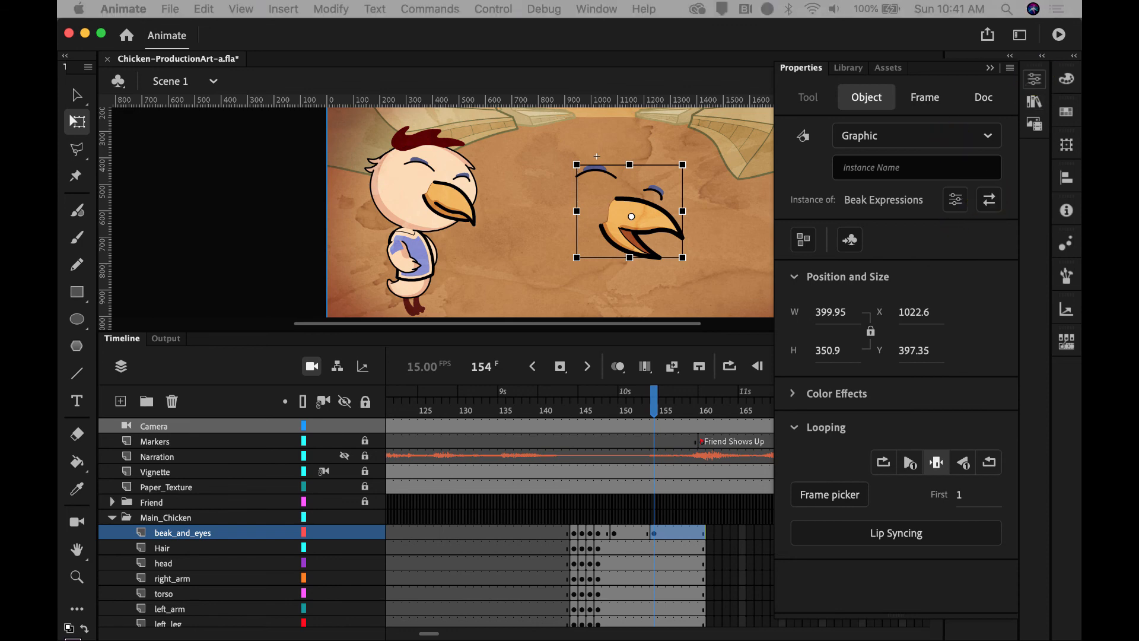
Open the Talking Beak symbol, scrub through its own frames, and return to Scene 1
double_click(656, 216)
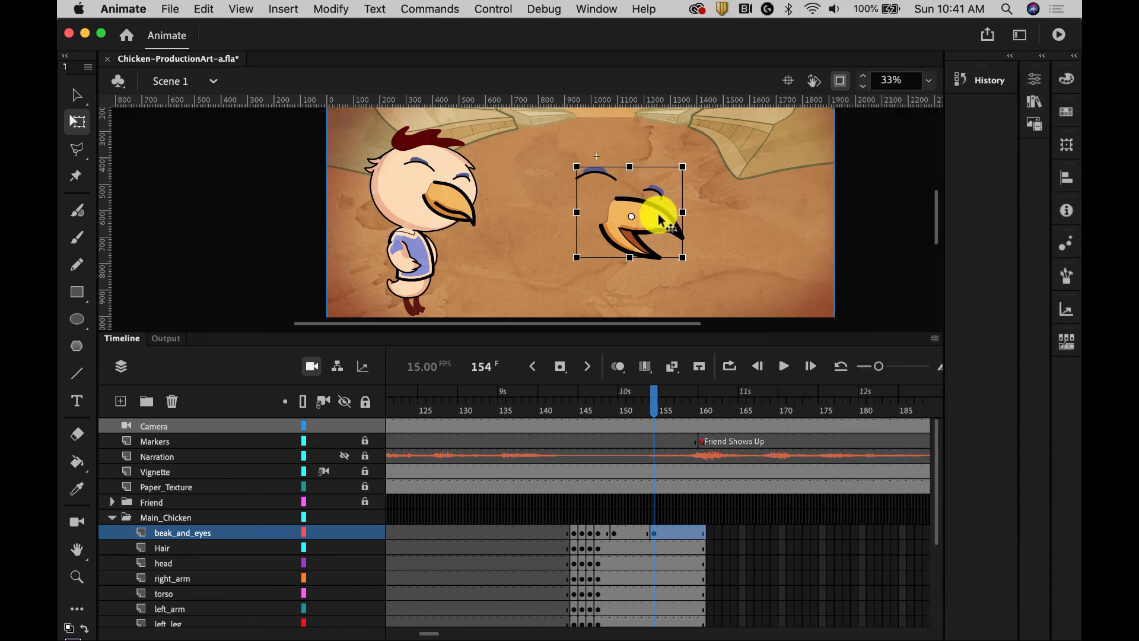
mouse_move(395, 409)
mouse_down()
mouse_move(415, 410)
mouse_move(374, 414)
mouse_up()
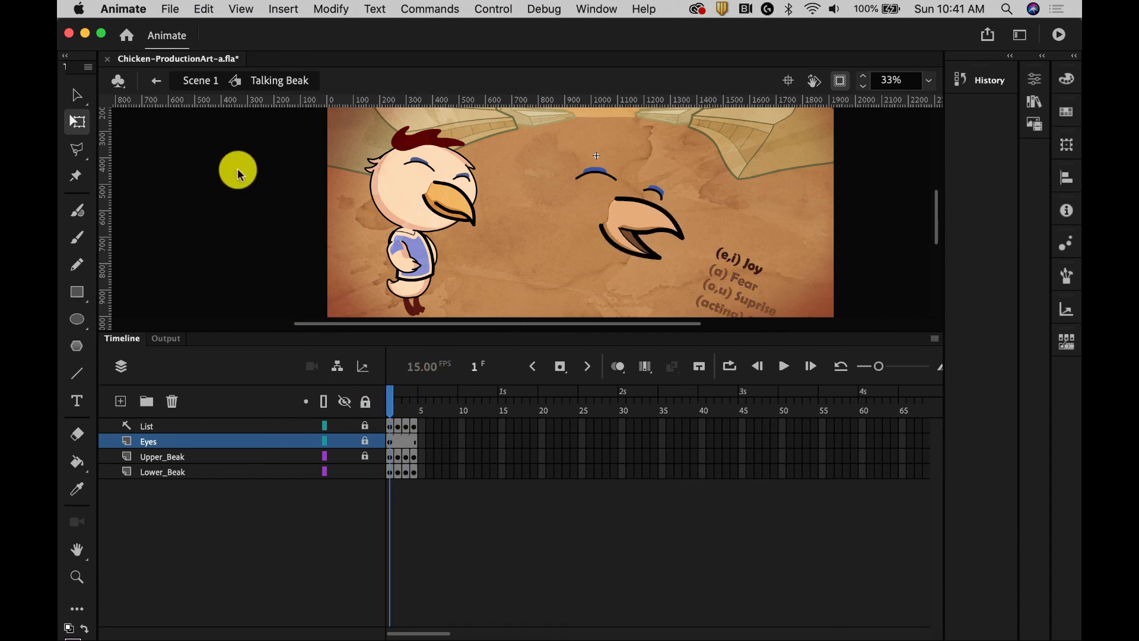
click(200, 80)
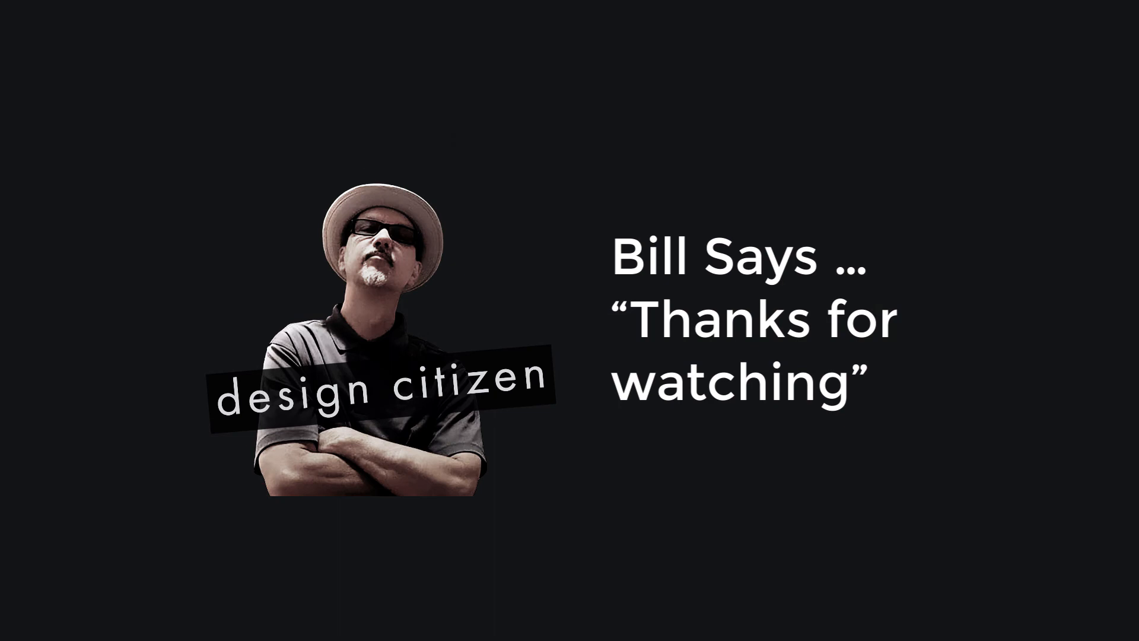